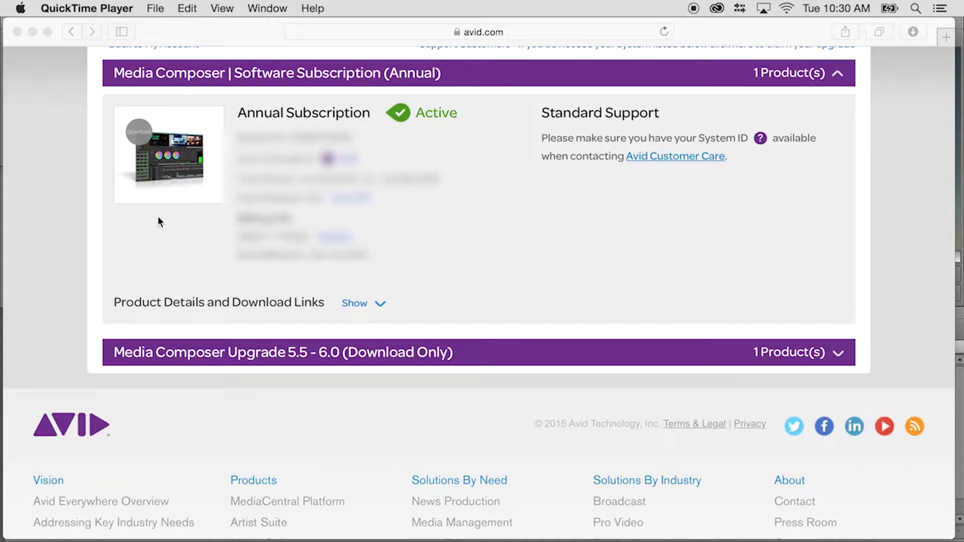
Expand the Media Composer Product Details and scroll down to the BCC Lite download links.
left_click(355, 304)
left_click(355, 305)
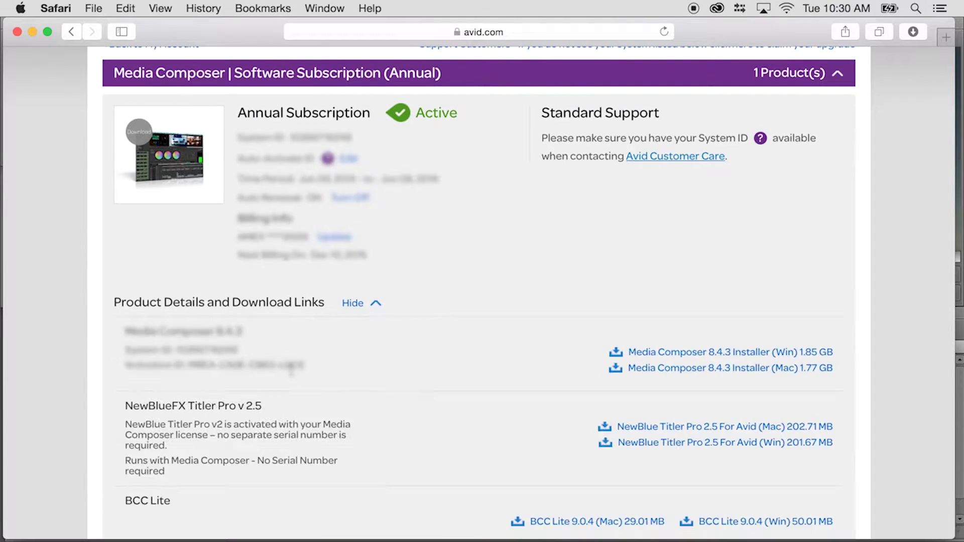
scroll(296, 374, "down", 3)
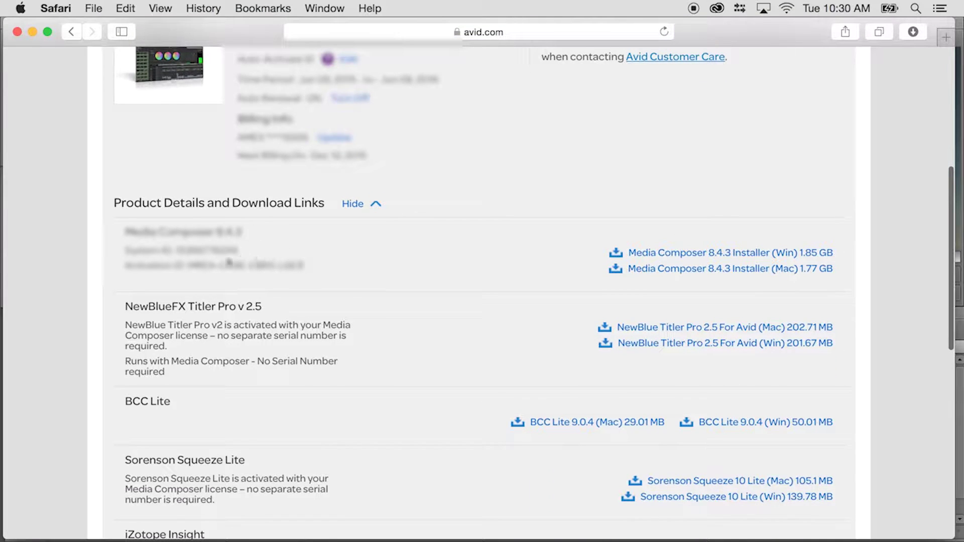
scroll(225, 259, "down", 5)
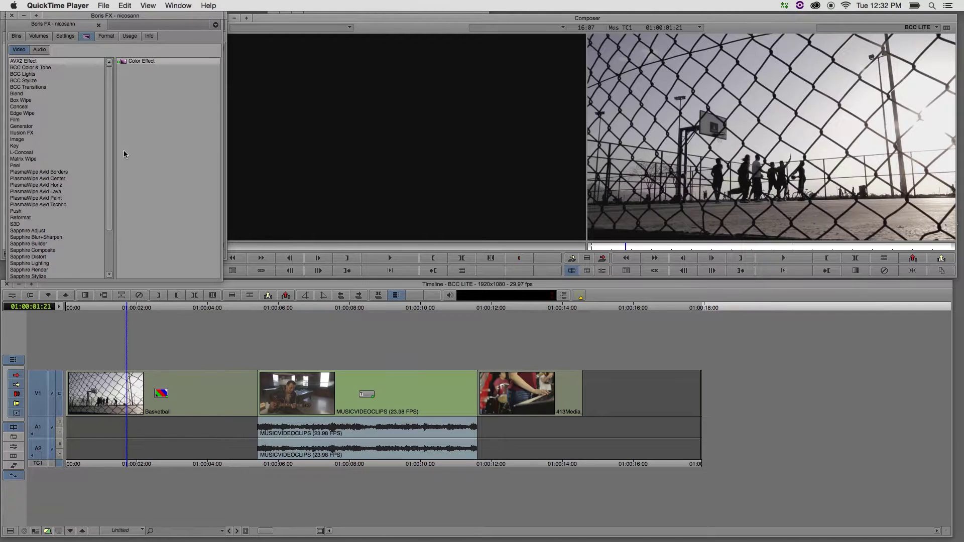
Browse BCC Color & Tone, Lights, Stylize and Transitions, ending on BCC Stylize's BCC Scanline.
left_click(86, 39)
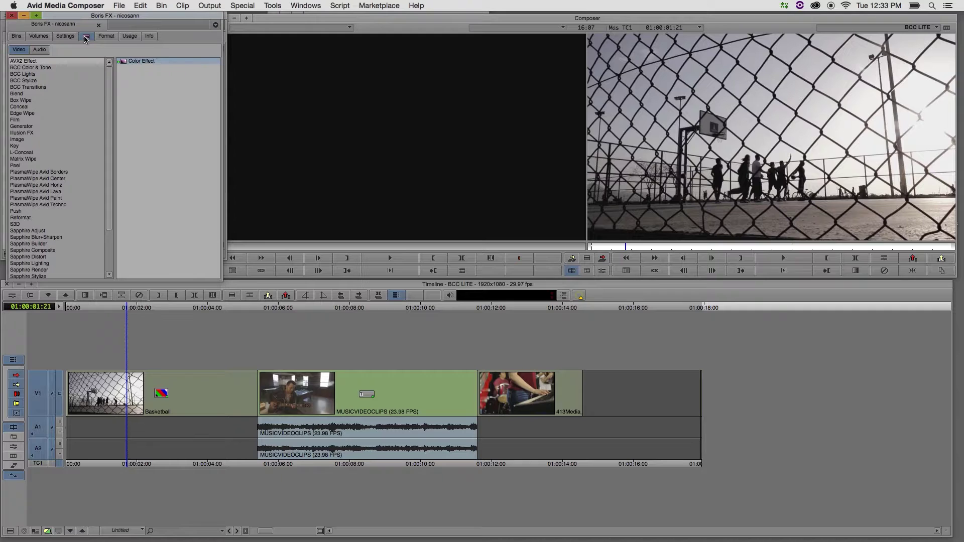
left_click(40, 68)
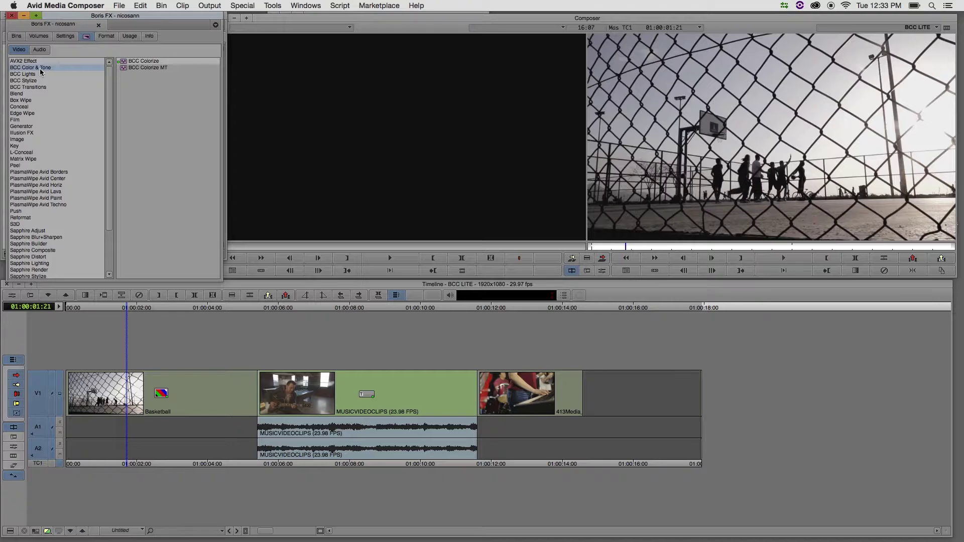
left_click(29, 75)
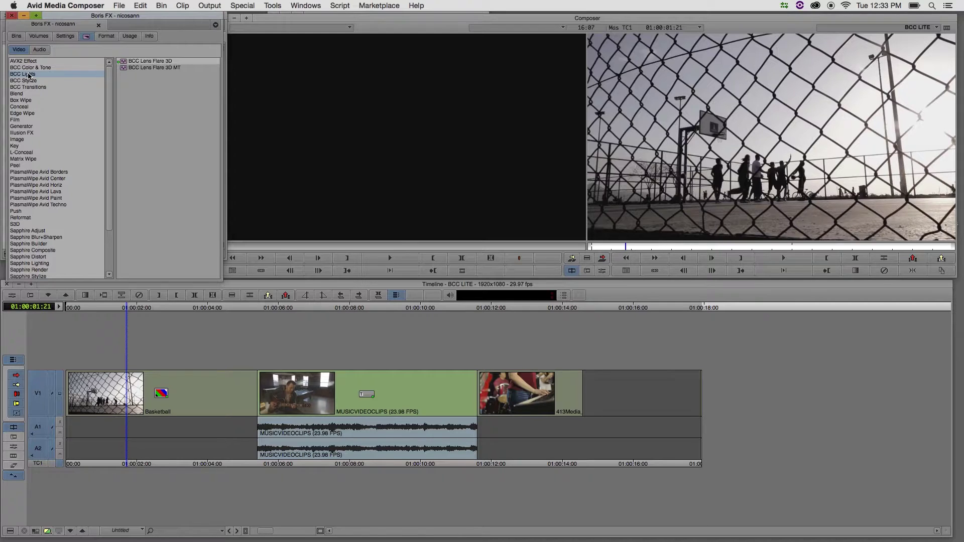
left_click(23, 82)
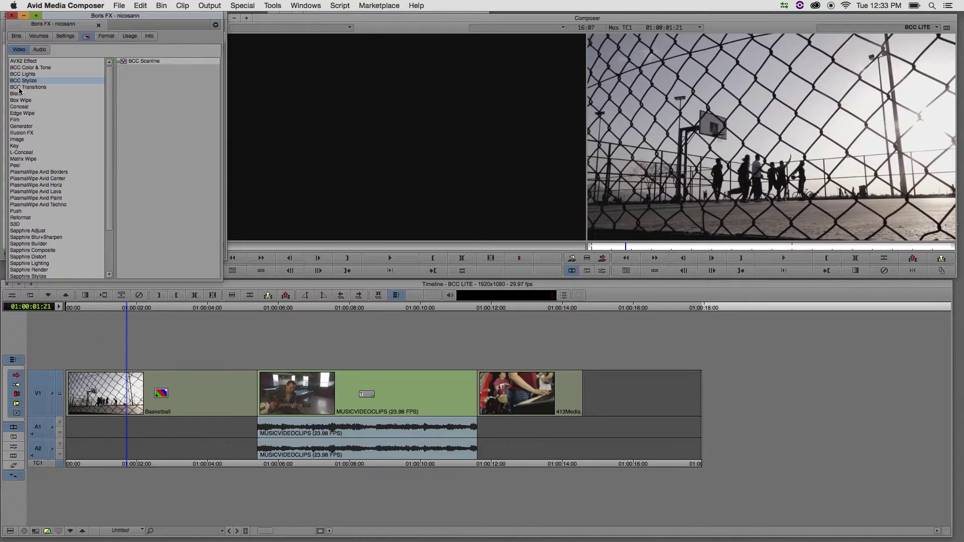
left_click(20, 89)
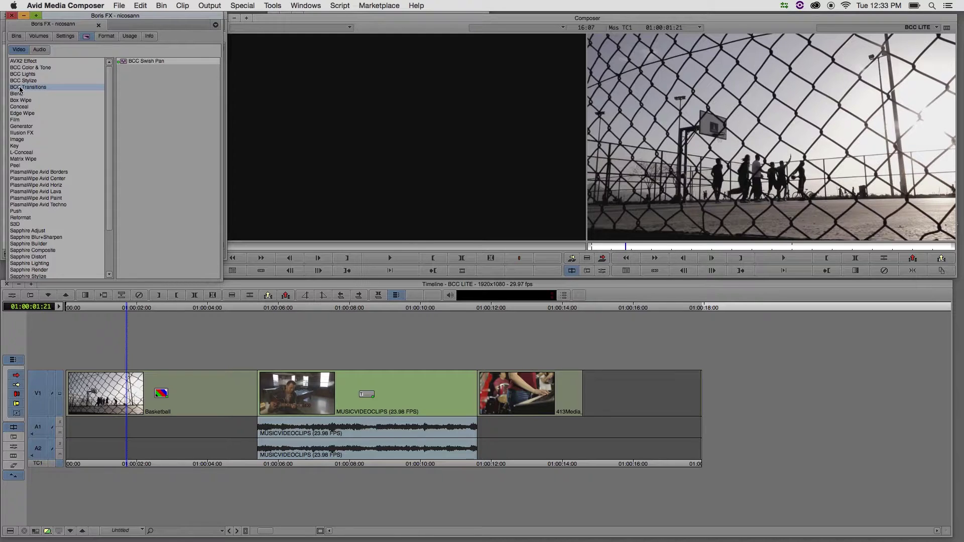
left_click(23, 82)
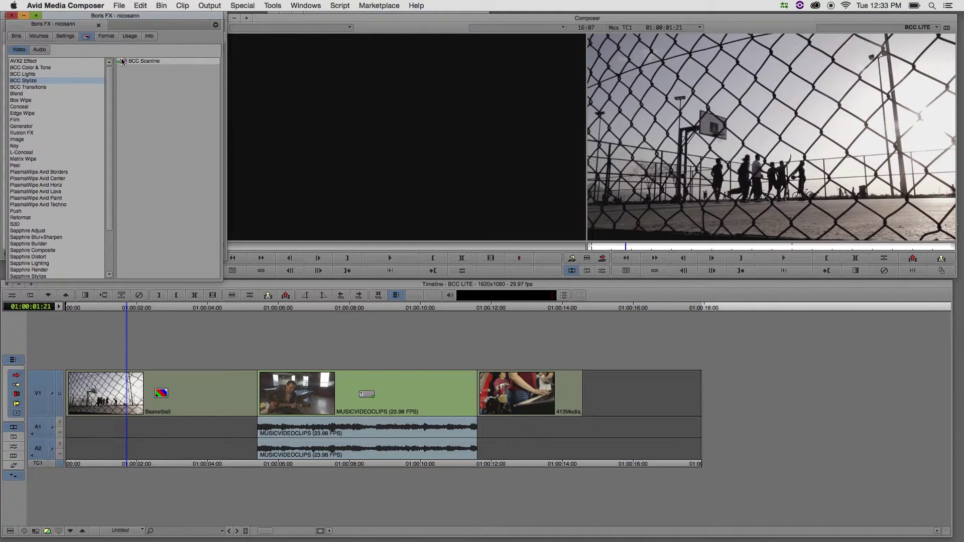
Apply BCC Scanline to the Basketball clip with Size 7.99, more Softness and faster Roll RGB.
left_click_drag(123, 63, 135, 400)
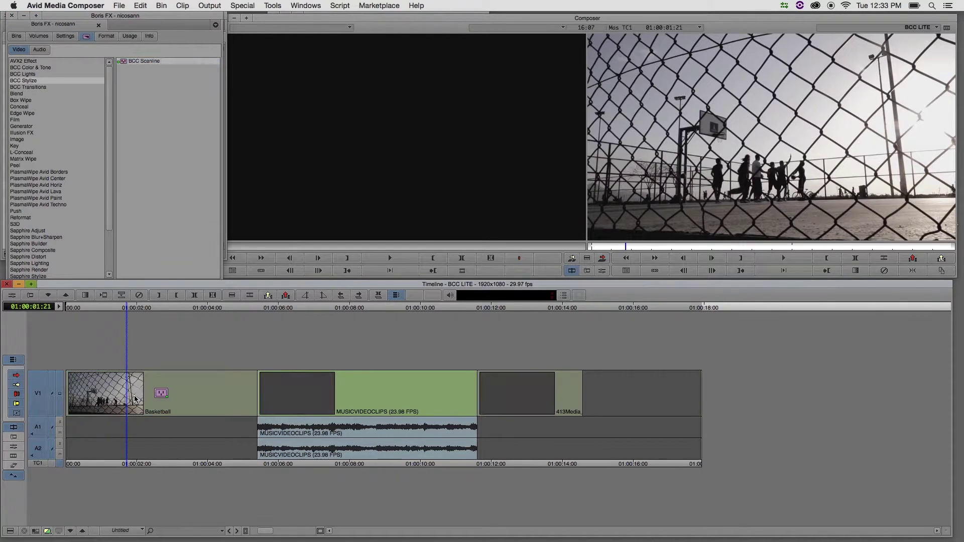
left_click(12, 296)
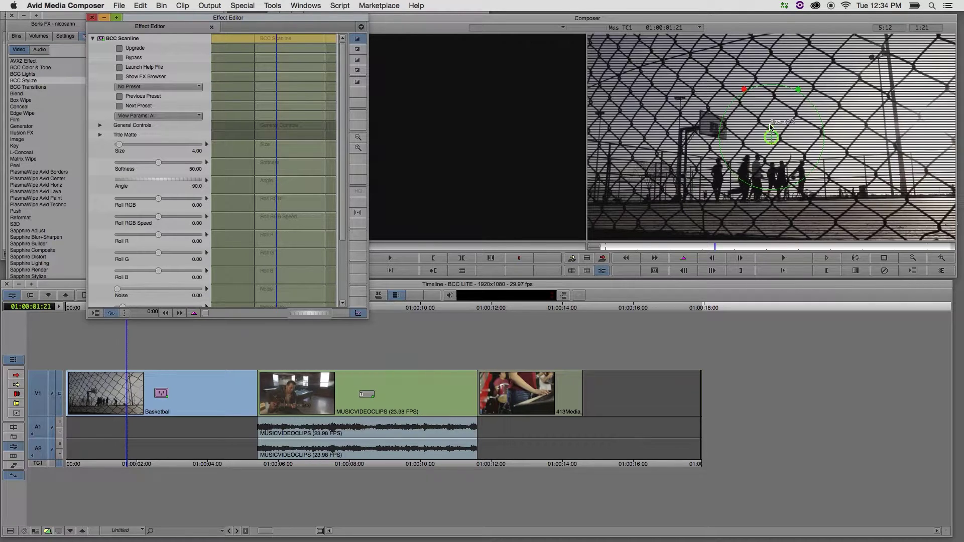
left_click_drag(771, 127, 771, 119)
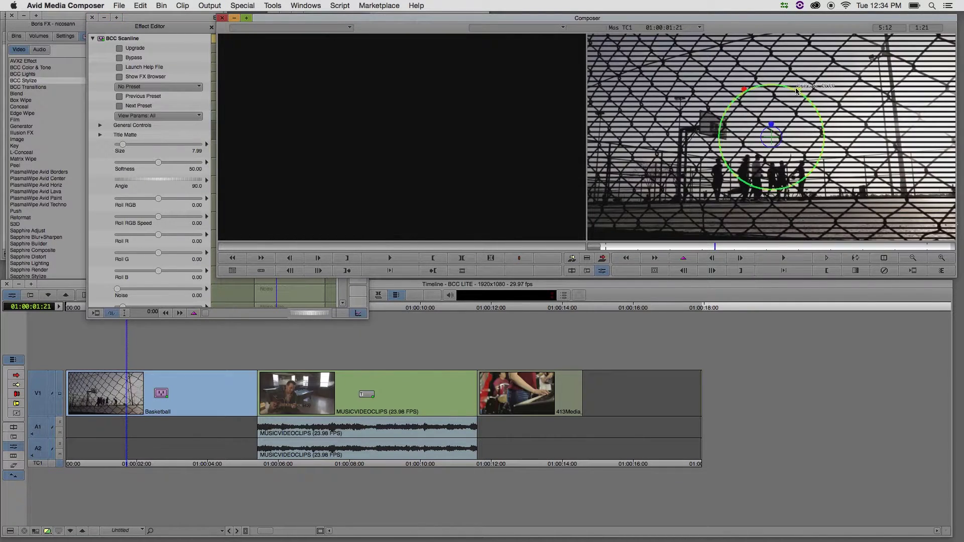
left_click_drag(798, 89, 804, 79)
left_click_drag(744, 89, 722, 81)
Play back the scanlines, then lower Roll RGB Speed to 134.06 and review the parameters.
key("space")
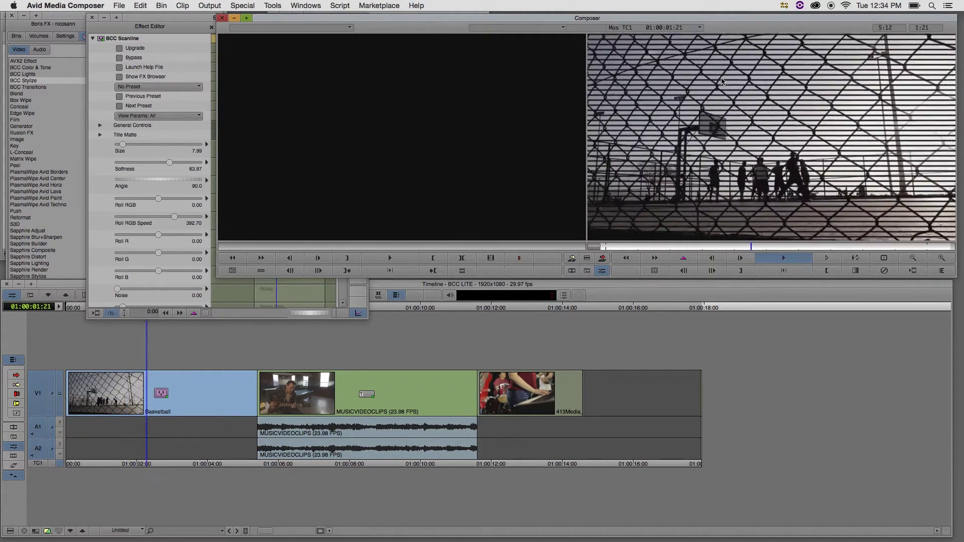
key("space")
left_click_drag(719, 81, 742, 87)
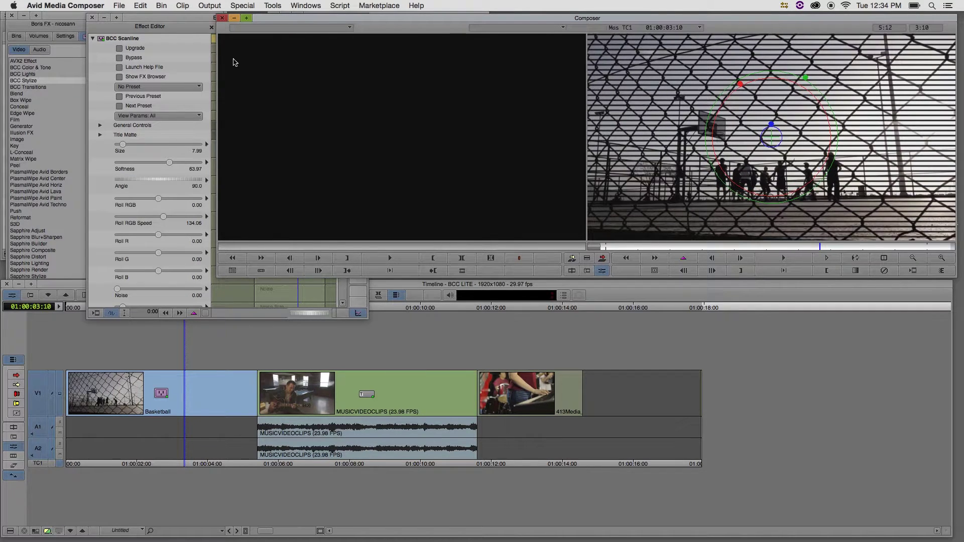
left_click(150, 60)
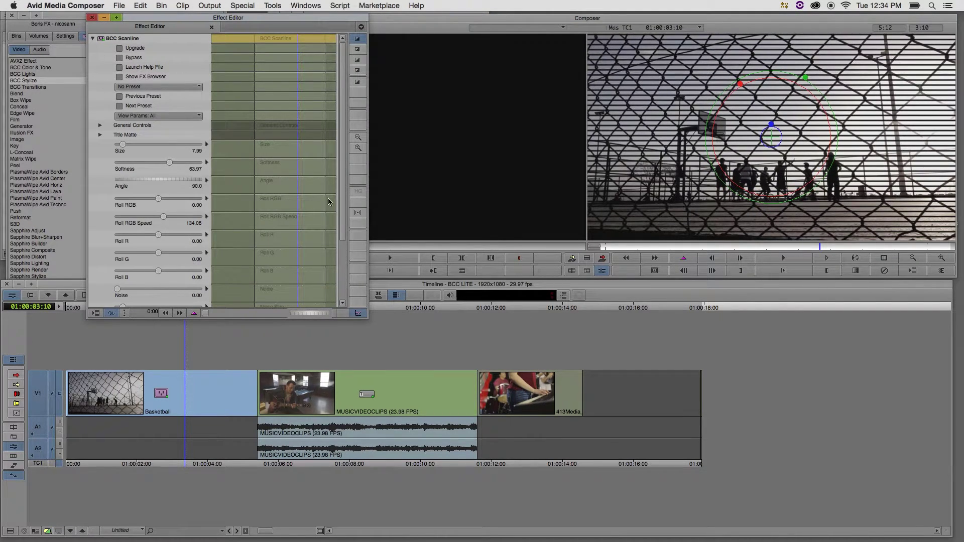
scroll(344, 205, "down", 3)
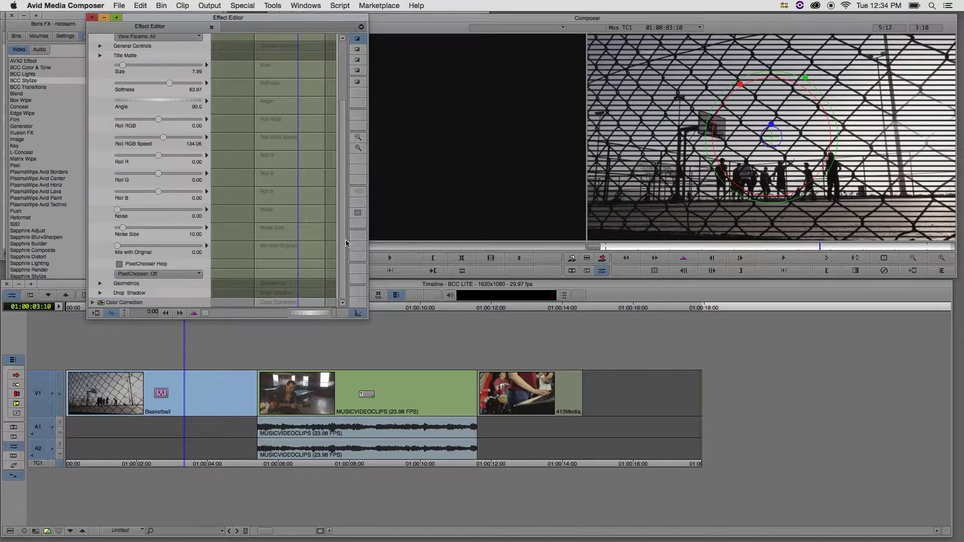
scroll(341, 206, "up", 3)
scroll(337, 226, "down", 5)
scroll(337, 237, "up", 5)
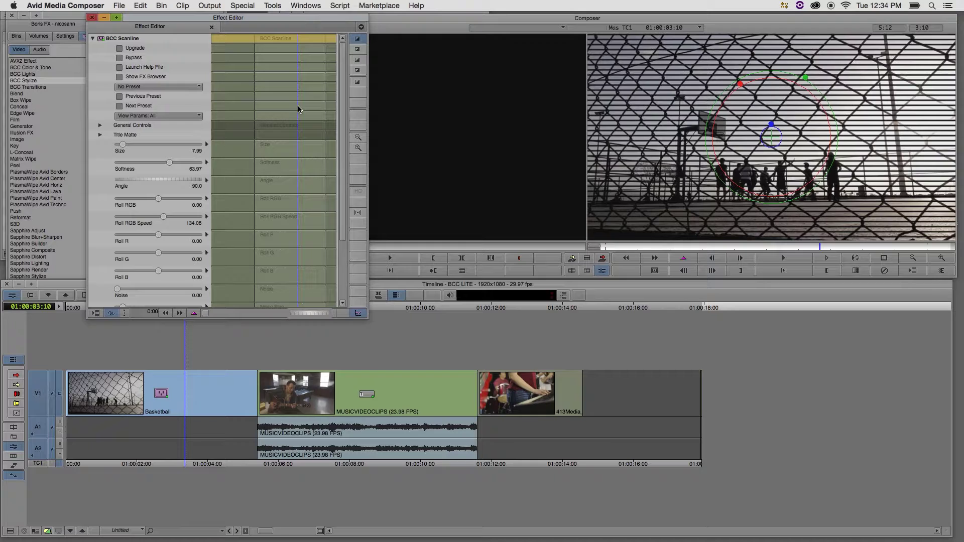
Preview scanline presets, apply AngledSubtleRoll to the Basketball clip, and play it back.
left_click(119, 77)
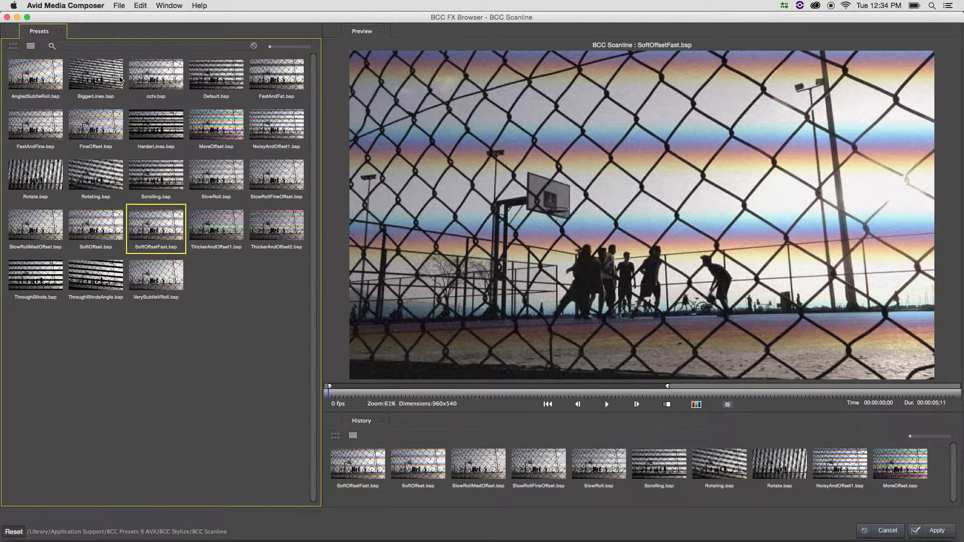
key("space")
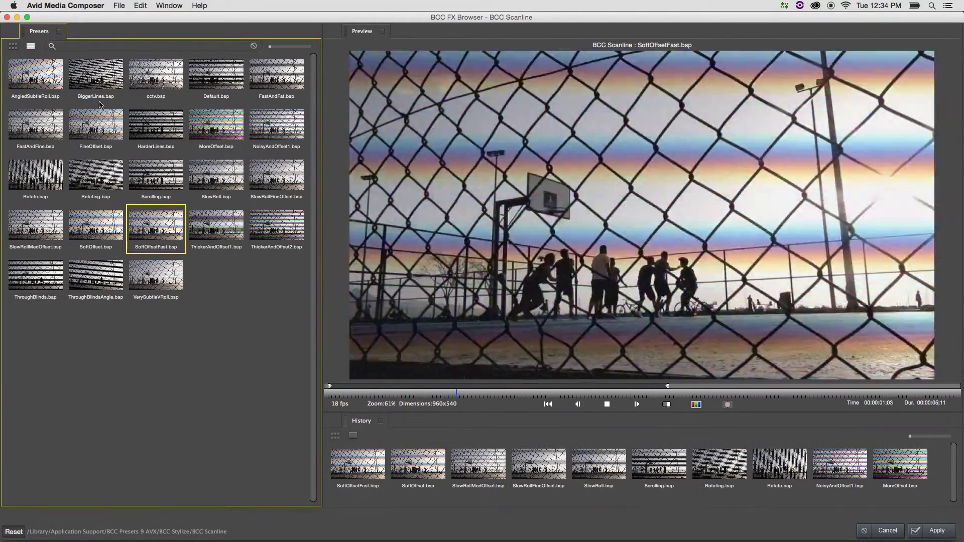
key("Left")
key("Left")
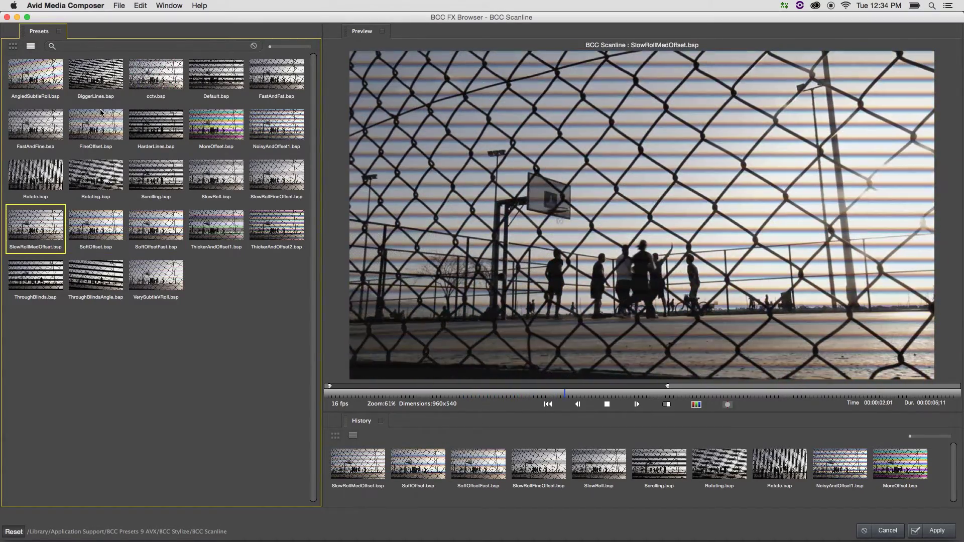
key("Left")
key("Left")
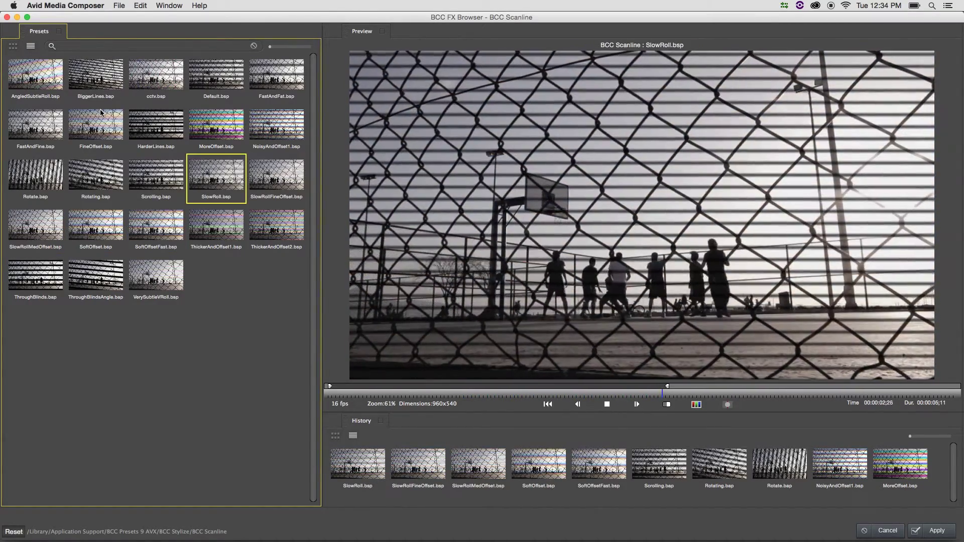
key("Left")
key("Left")
key("Left")
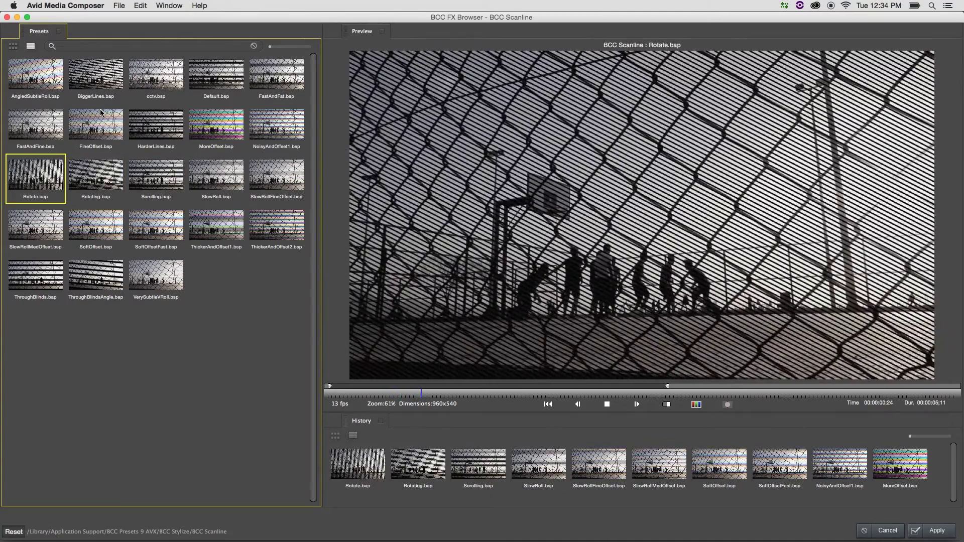
key("Up")
key("Up")
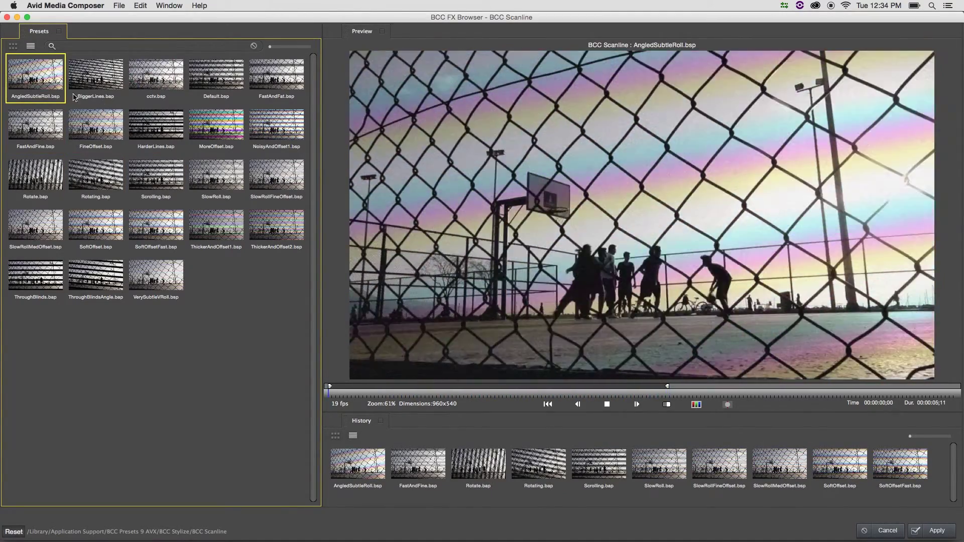
left_click(923, 531)
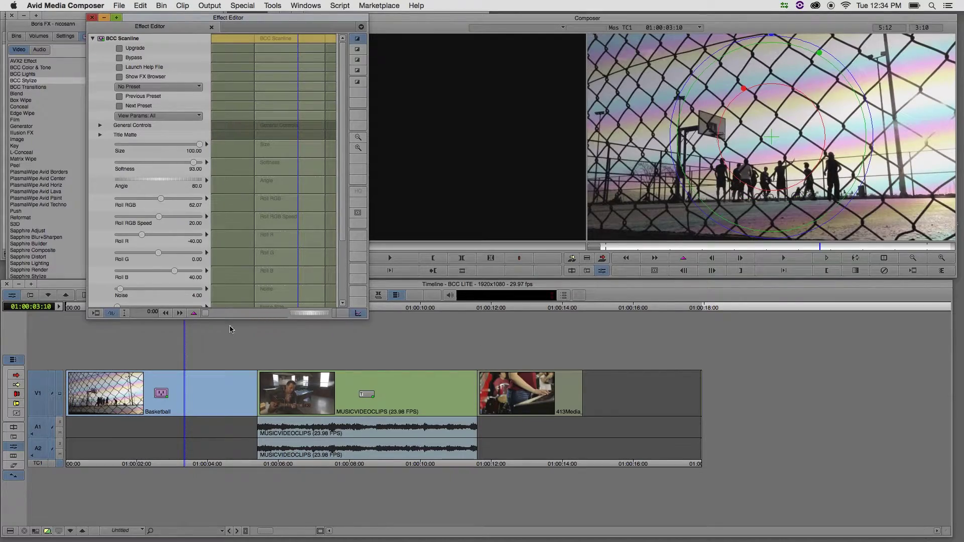
left_click(131, 343)
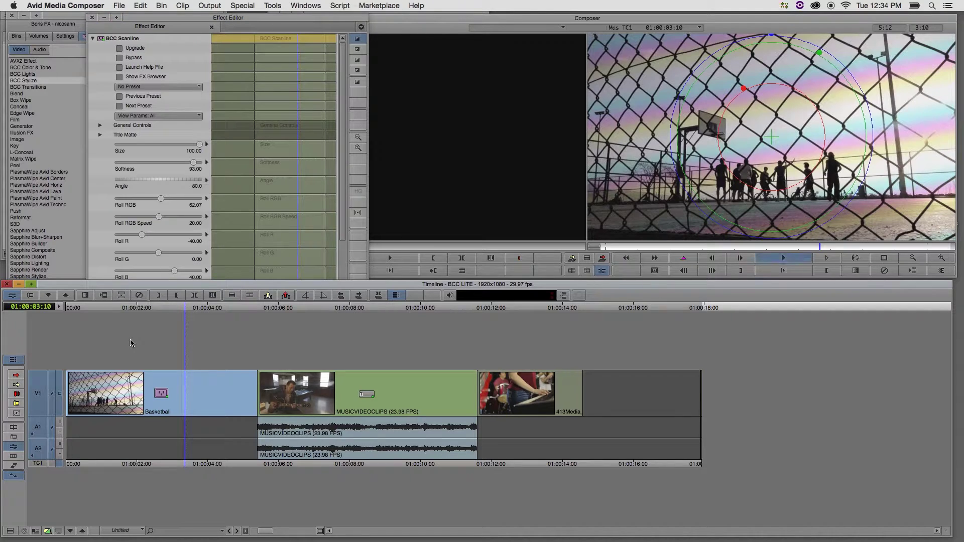
key("space")
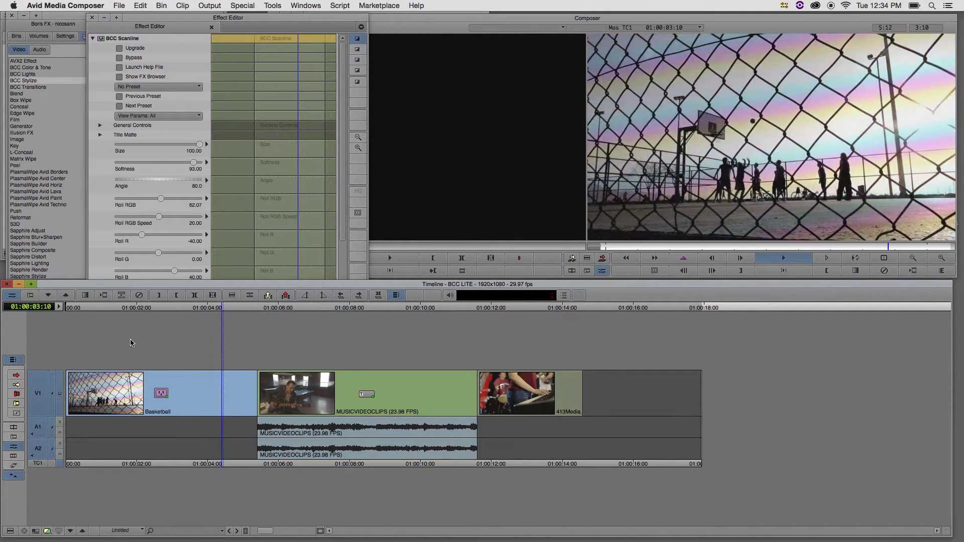
key("space")
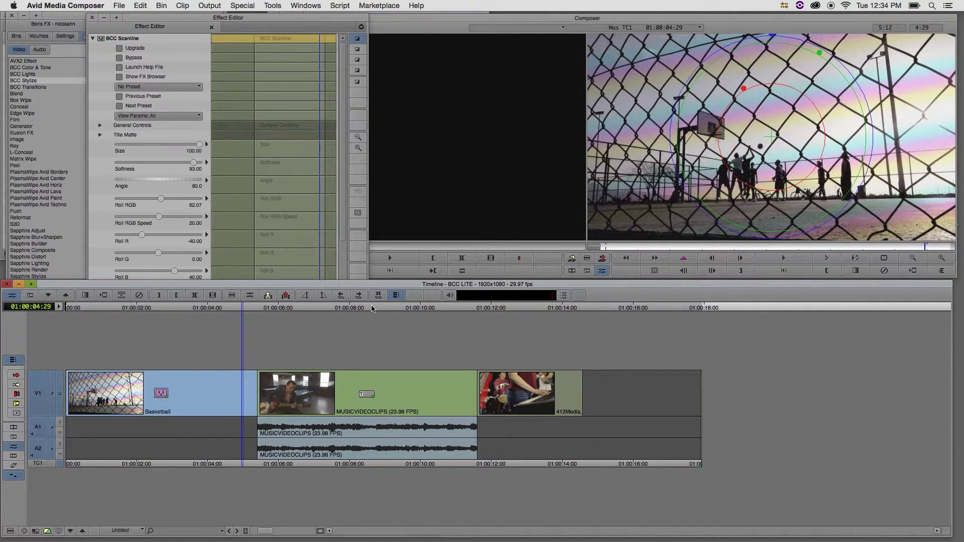
Apply BCC Lens Flare 3D from BCC Lights to the MUSICVIDEOCLIPS clip at 01:00:08:18.
left_click(371, 308)
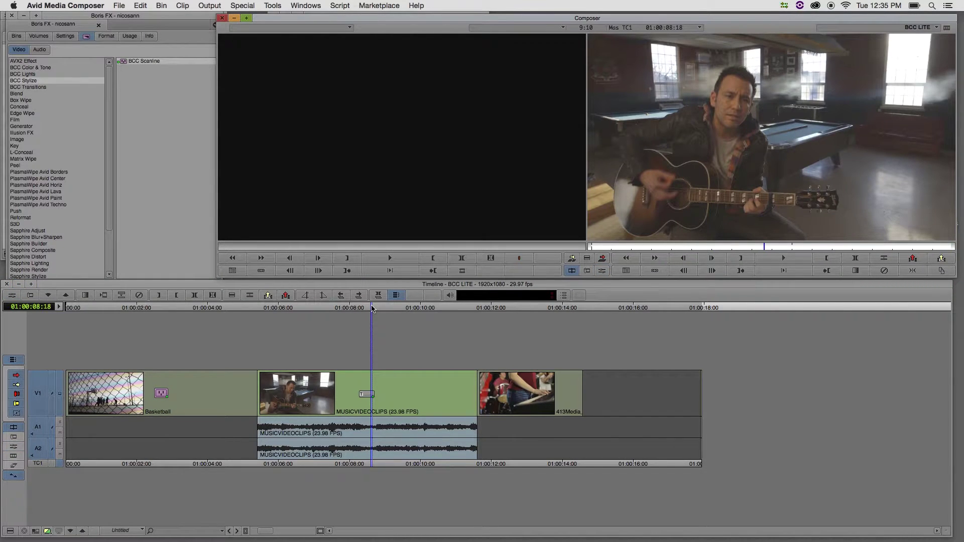
left_click(29, 68)
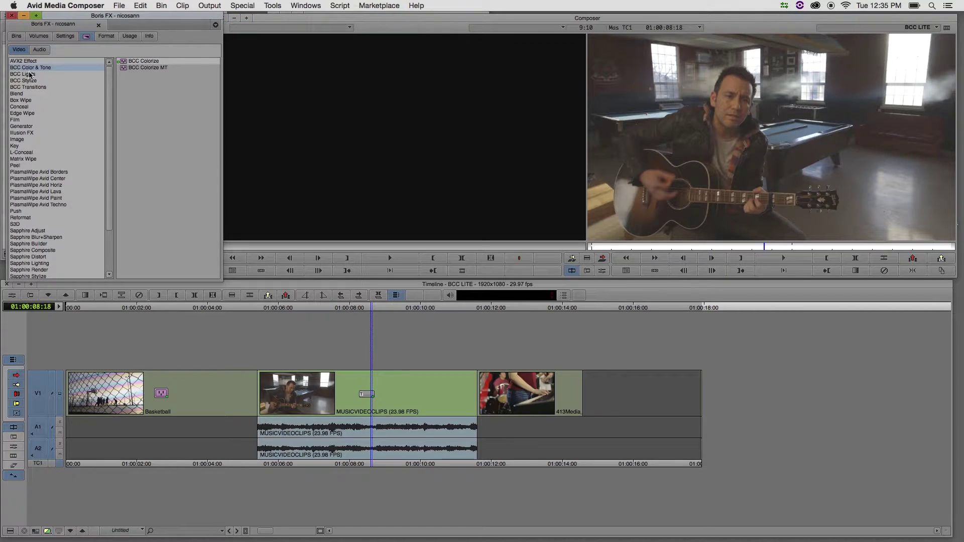
left_click(30, 74)
left_click(125, 62)
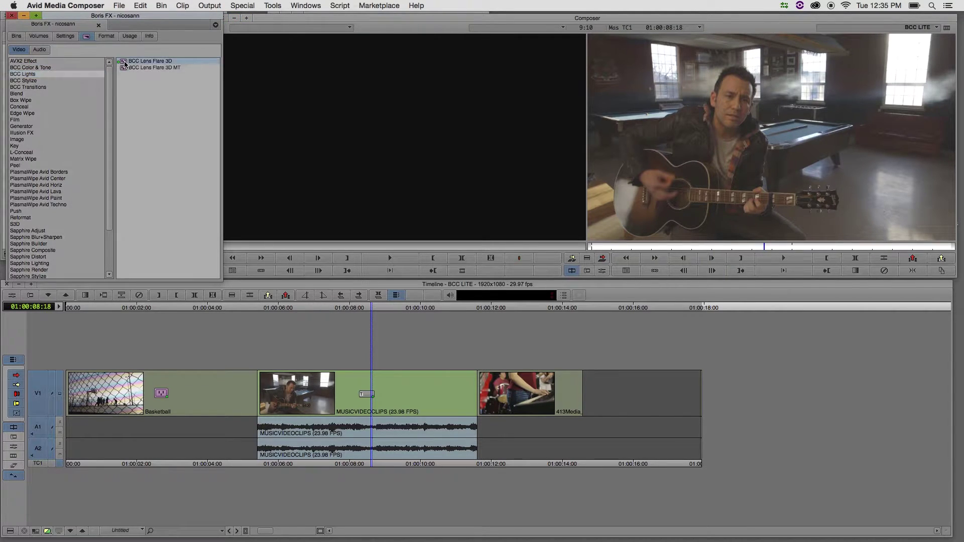
left_click_drag(125, 63, 331, 385)
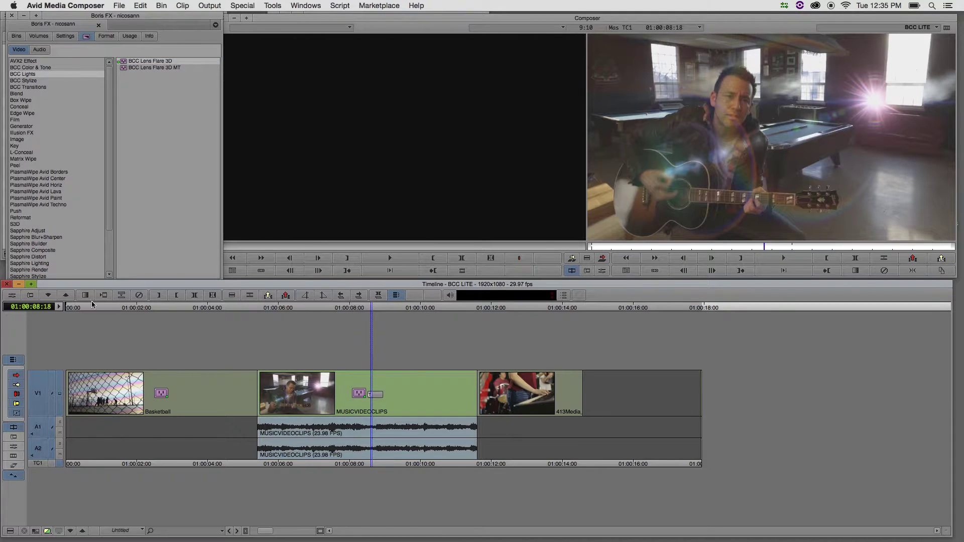
left_click(13, 296)
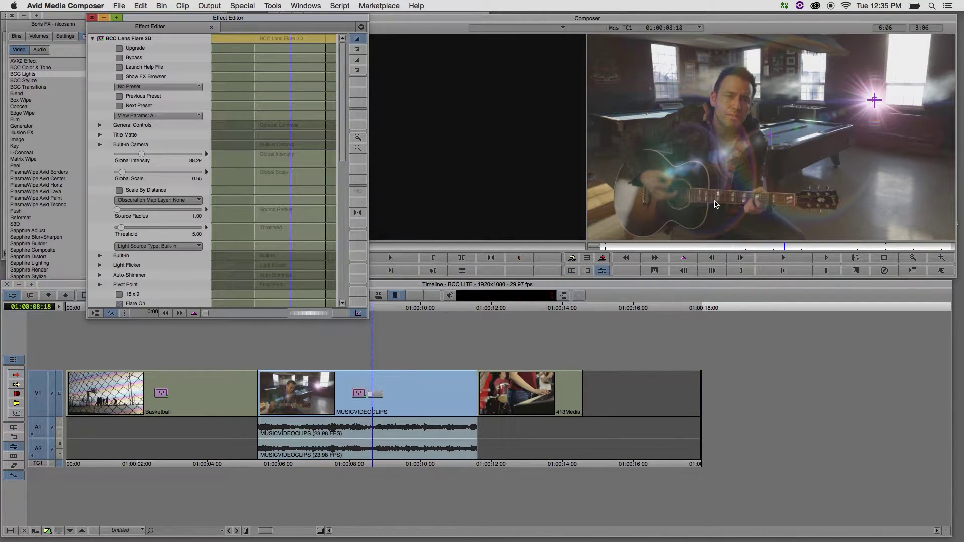
Place the flare on the upper-left window, with Global Intensity 93.75 and Global Scale 0.44.
left_click_drag(875, 100, 667, 75)
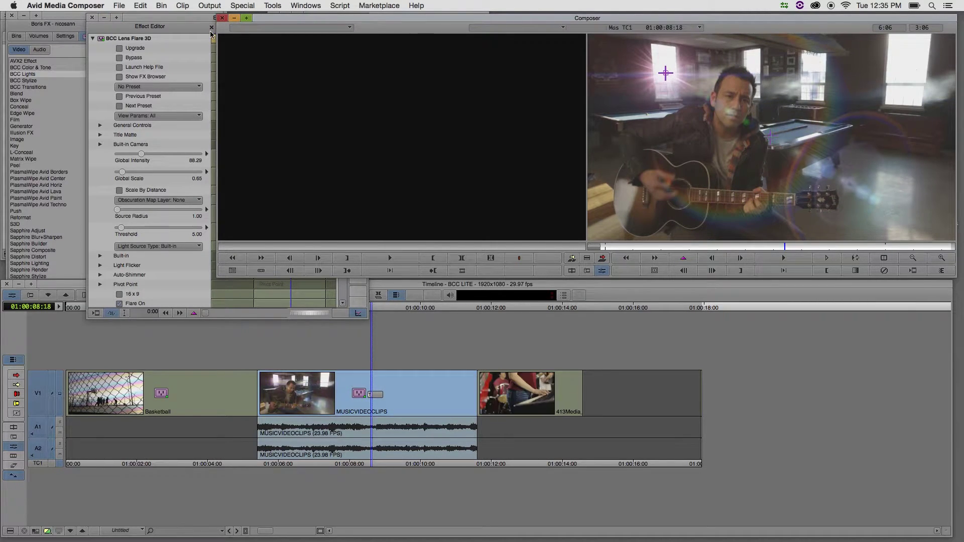
left_click(183, 26)
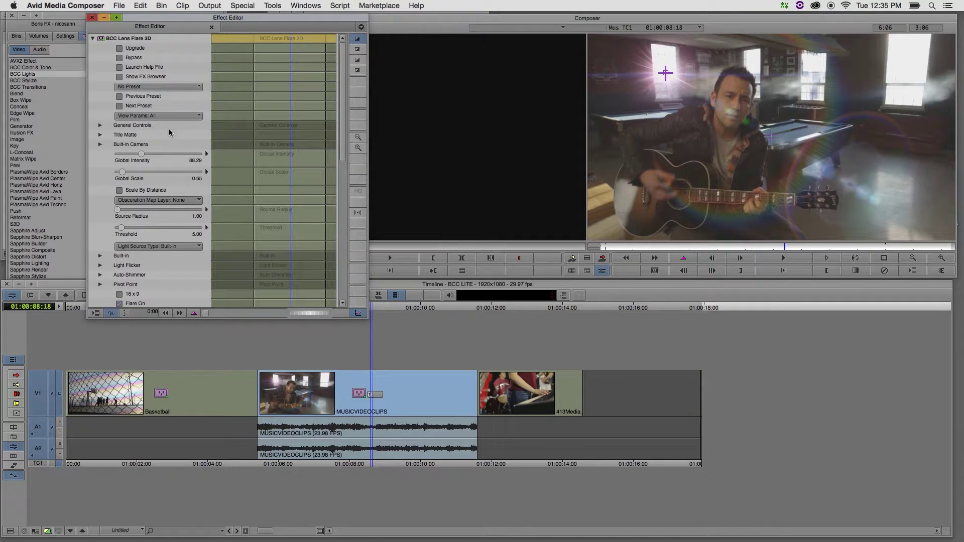
left_click_drag(139, 156, 153, 157)
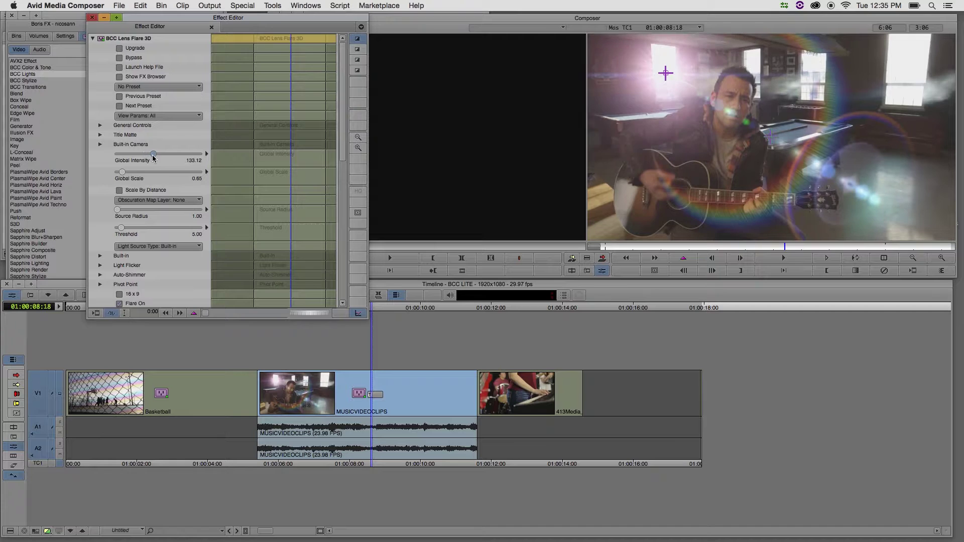
left_click(143, 155)
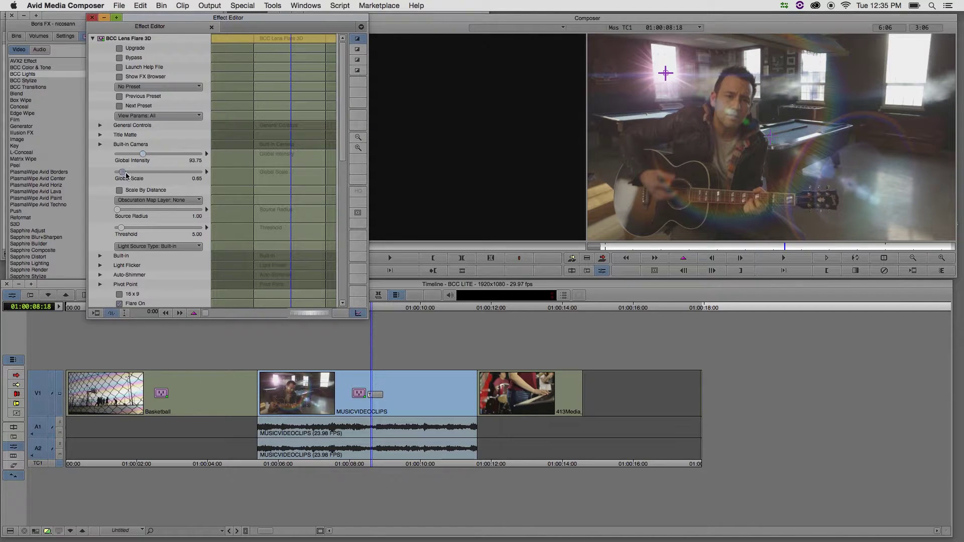
left_click_drag(128, 175, 122, 180)
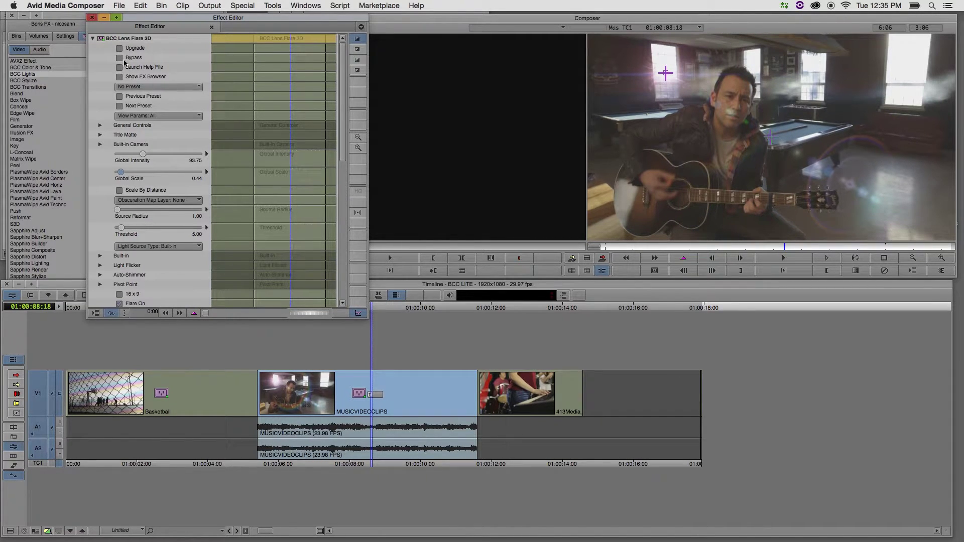
Browse lens flare presets from BigBrightSun and apply BrightPopDD to the guitar clip.
left_click(119, 77)
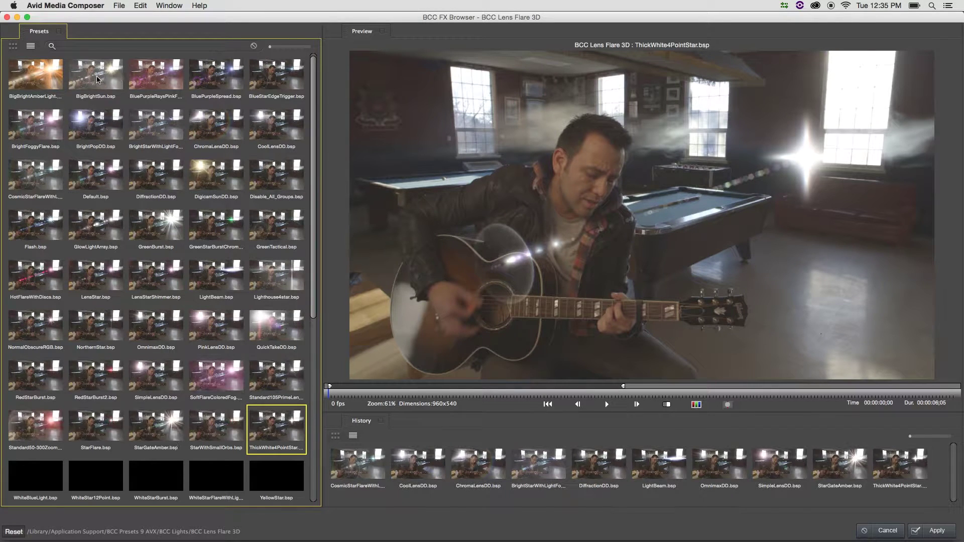
left_click(97, 78)
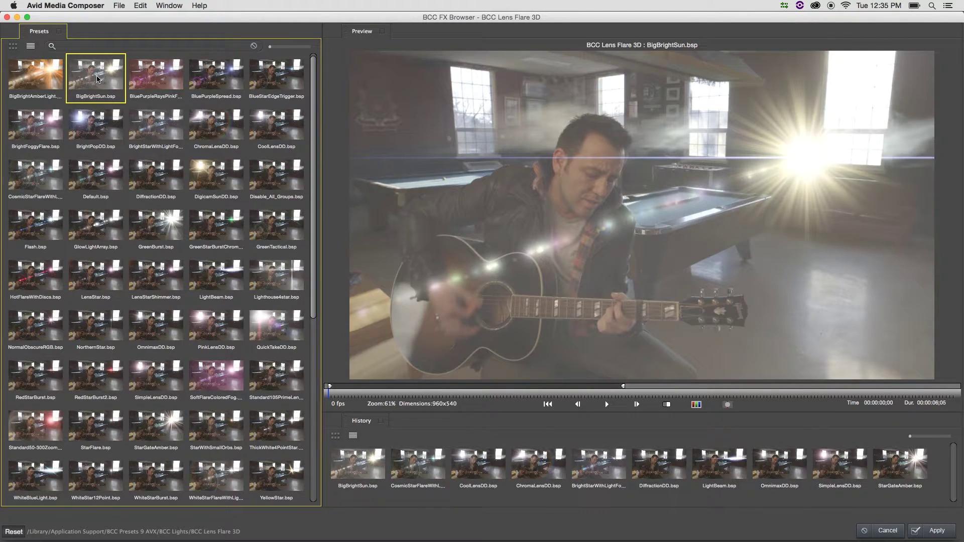
key("Right")
key("Right")
key("Right")
key("Right")
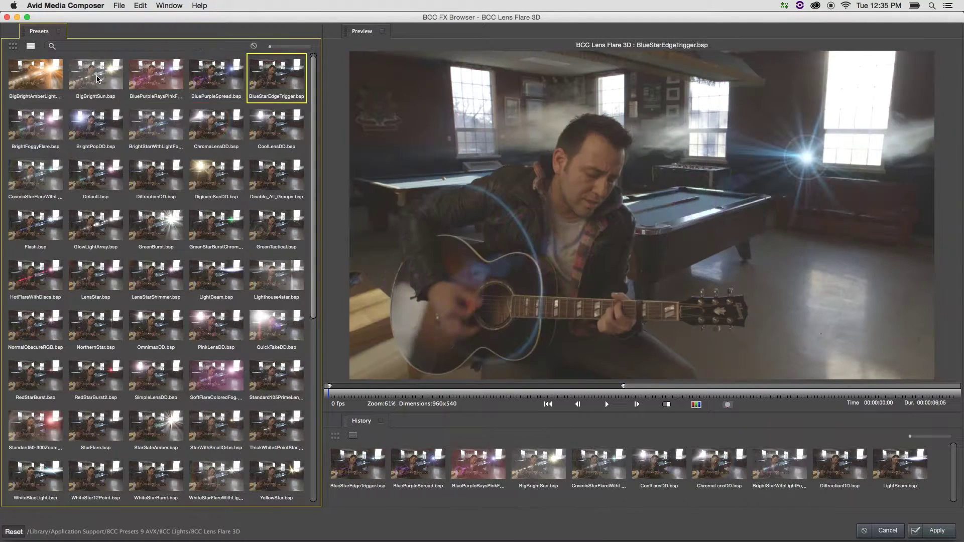
key("Right")
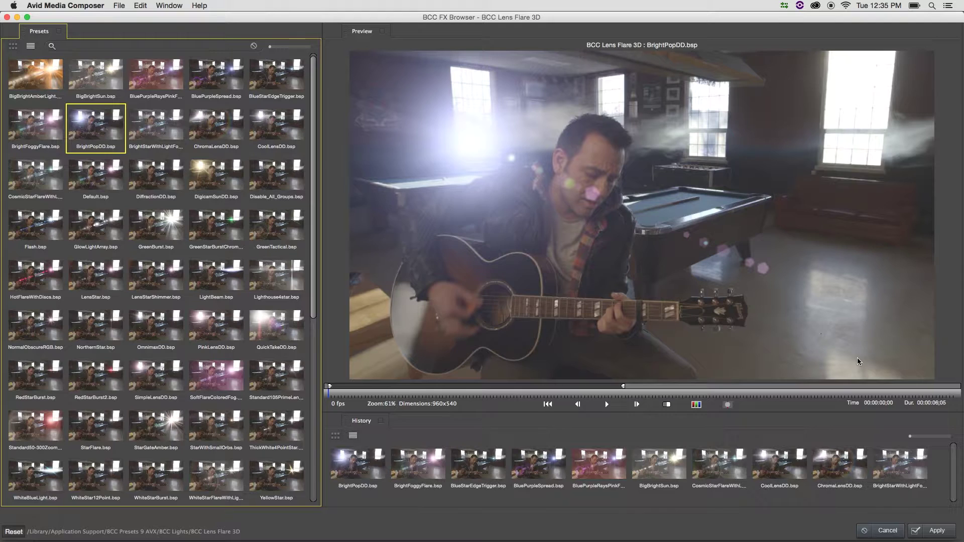
left_click(927, 531)
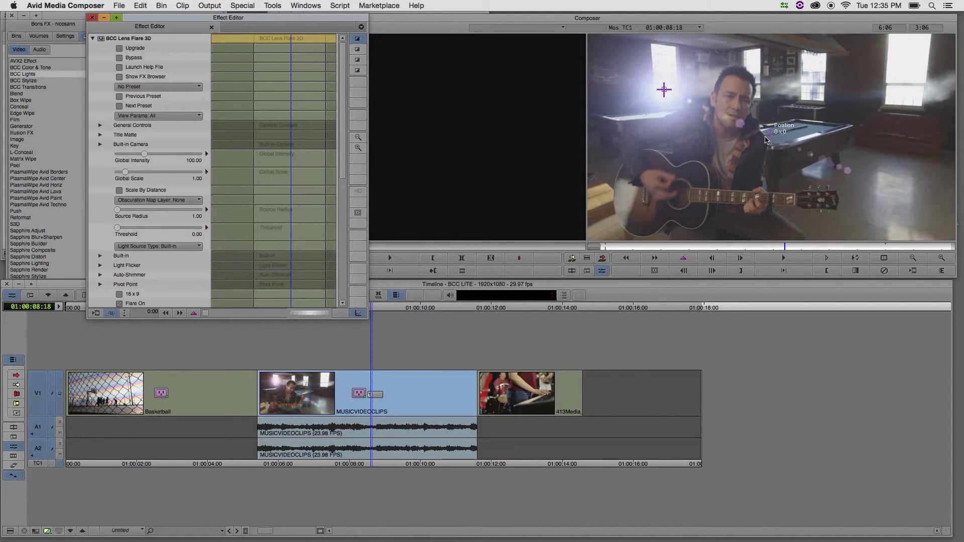
Move the flare's pivot point lower in frame and turn off Polygons On.
left_click(771, 139)
left_click_drag(771, 136, 765, 171)
left_click(187, 131)
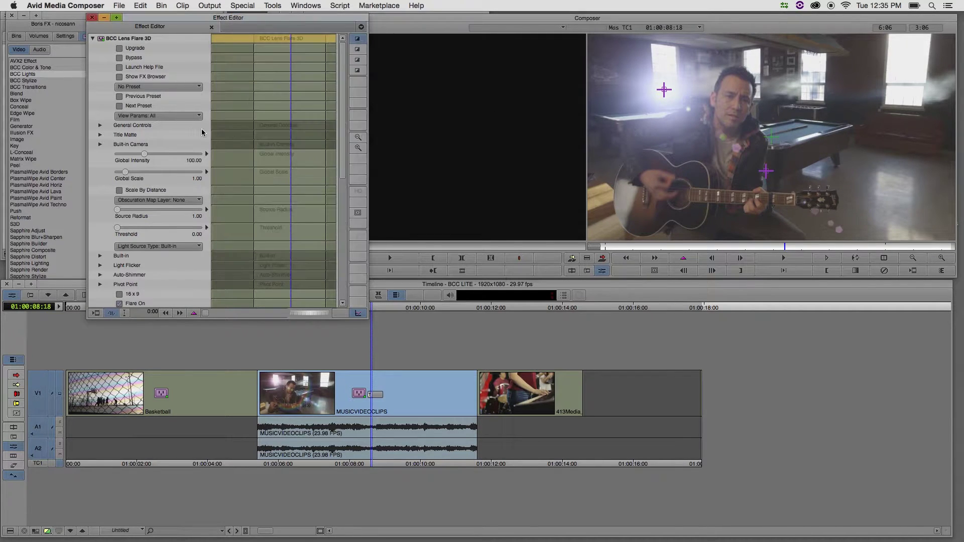
scroll(345, 134, "down", 5)
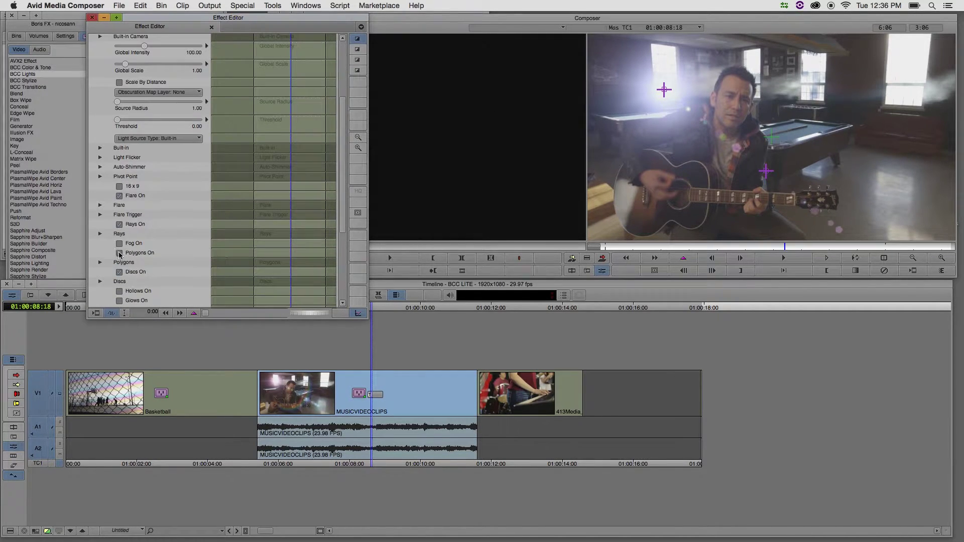
left_click(119, 253)
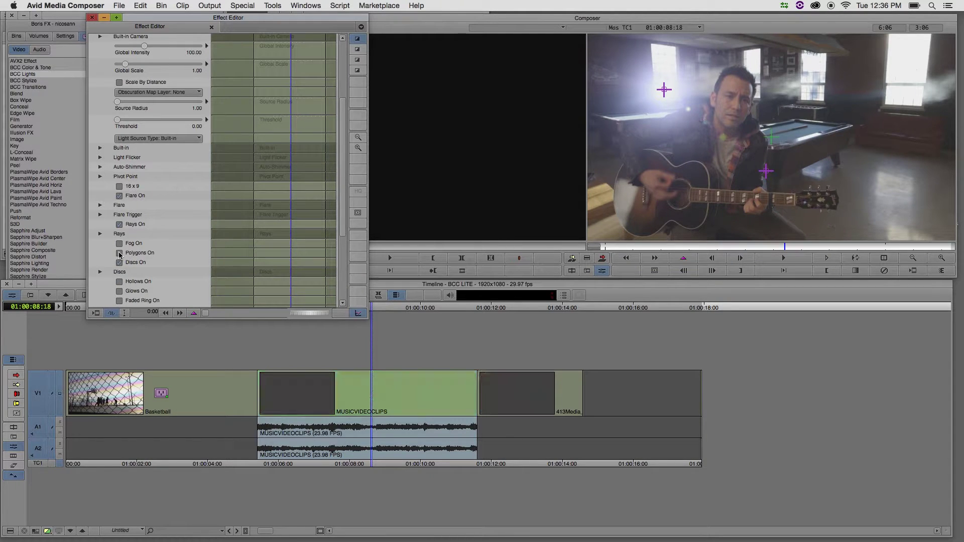
left_click_drag(340, 210, 337, 173)
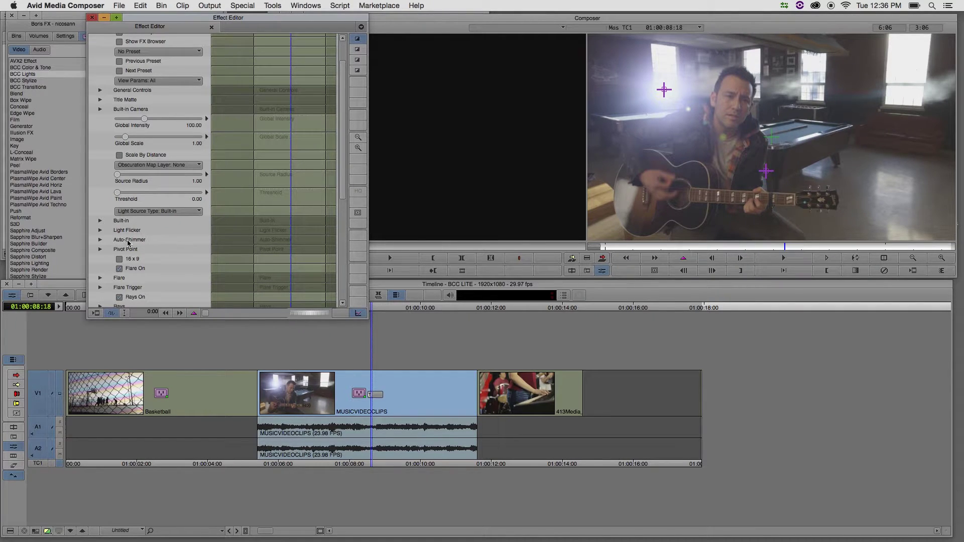
Raise the Light Flicker speed to 47.50 and play back the flickering flare.
left_click(100, 231)
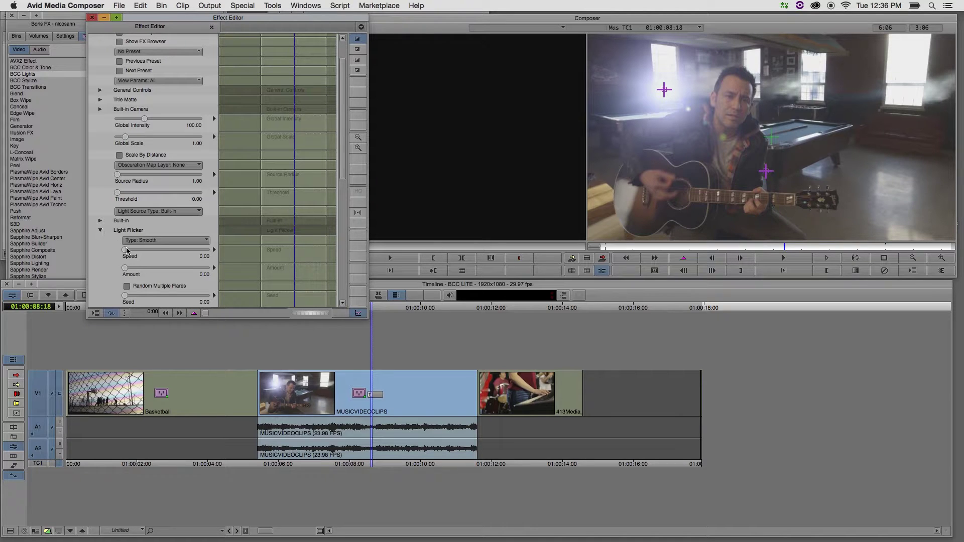
left_click_drag(127, 250, 150, 269)
key("space")
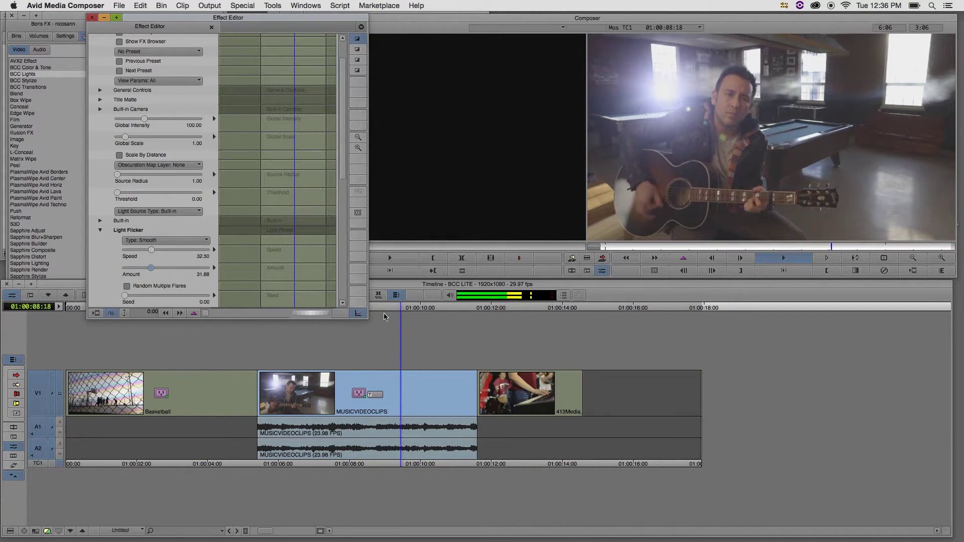
key("space")
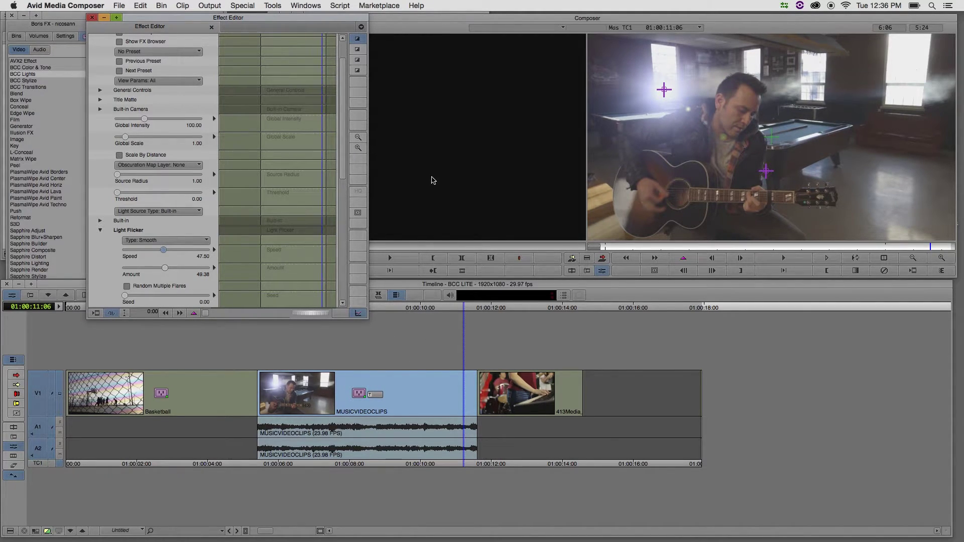
scroll(338, 135, "up", 3)
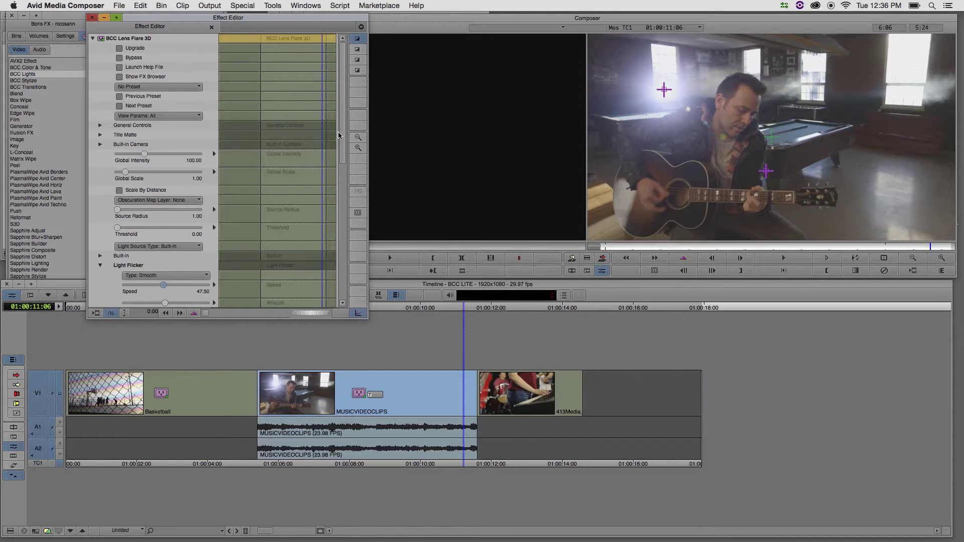
Step through flare presets from LensStarShimmer and settle on Standard105PrimeLens.
left_click(120, 77)
left_click(156, 278)
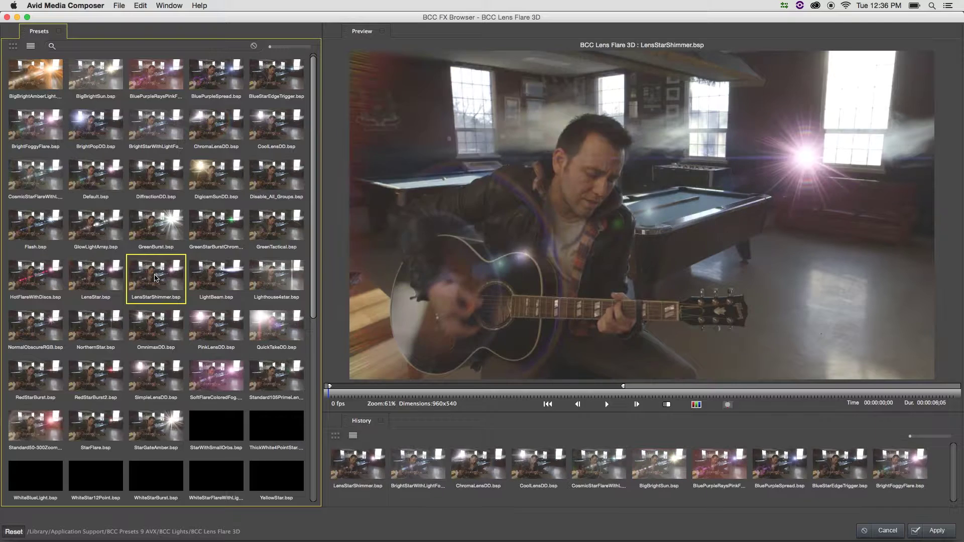
key("Right")
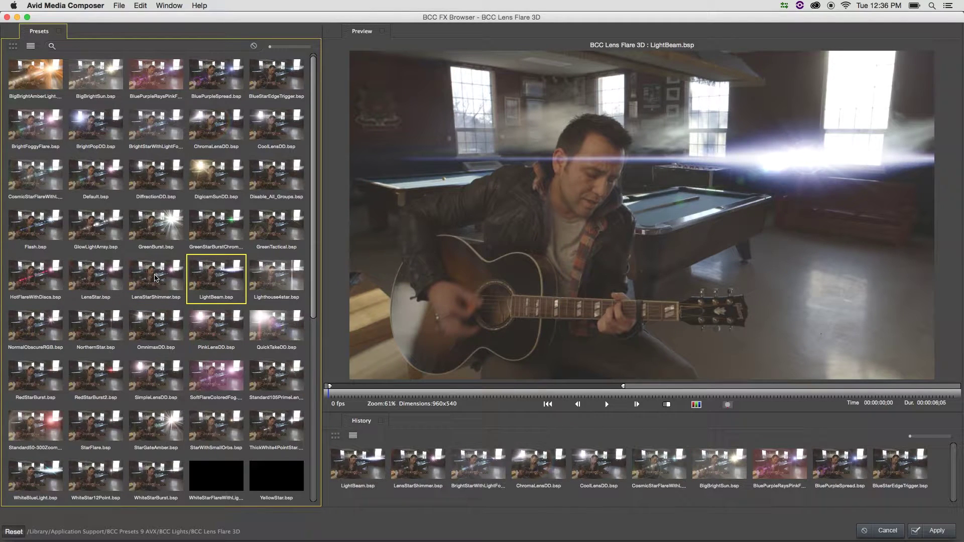
key("Right")
key("Down")
key("Down")
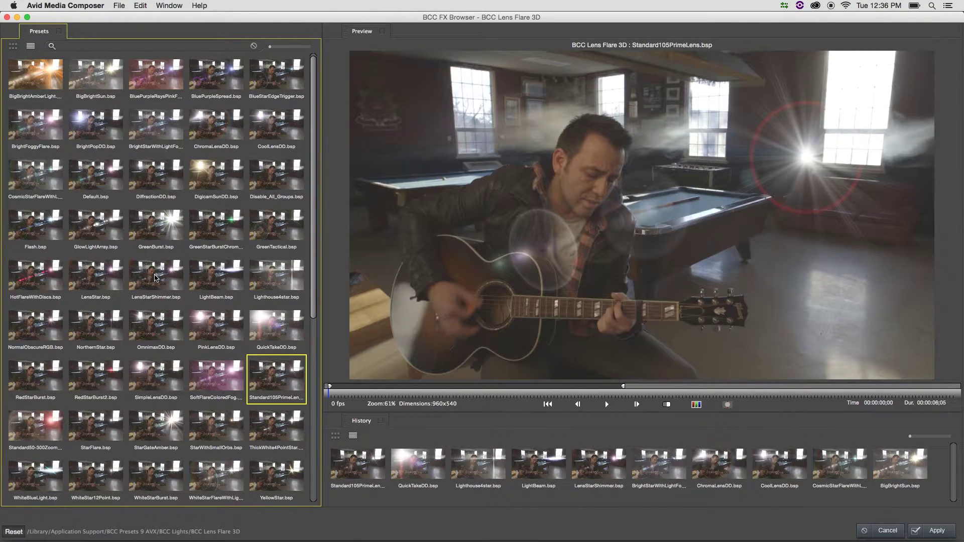
key("Down")
key("Up")
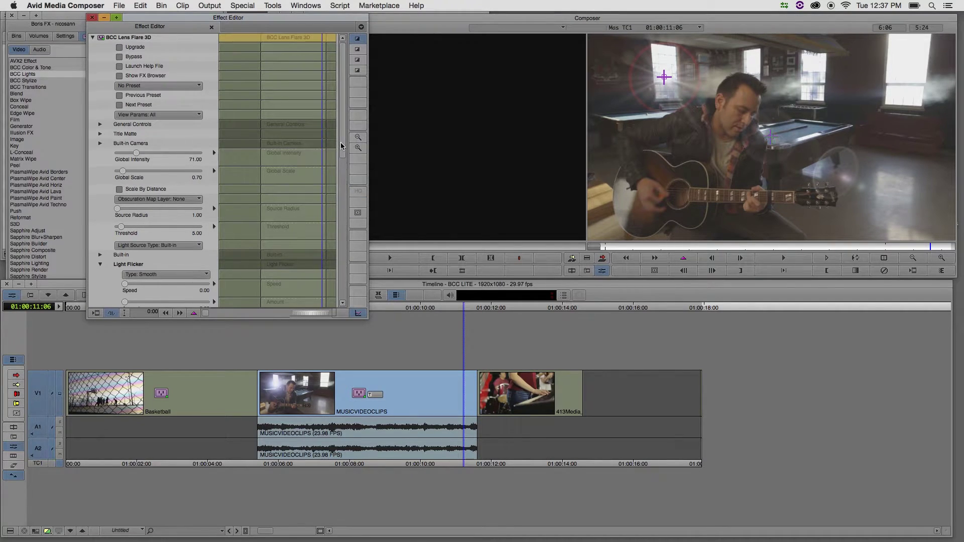
Enable Beat Reactor with MUSICVIDEOCLIPS-AIFF.aiff as the external audio source.
left_click_drag(341, 146, 343, 300)
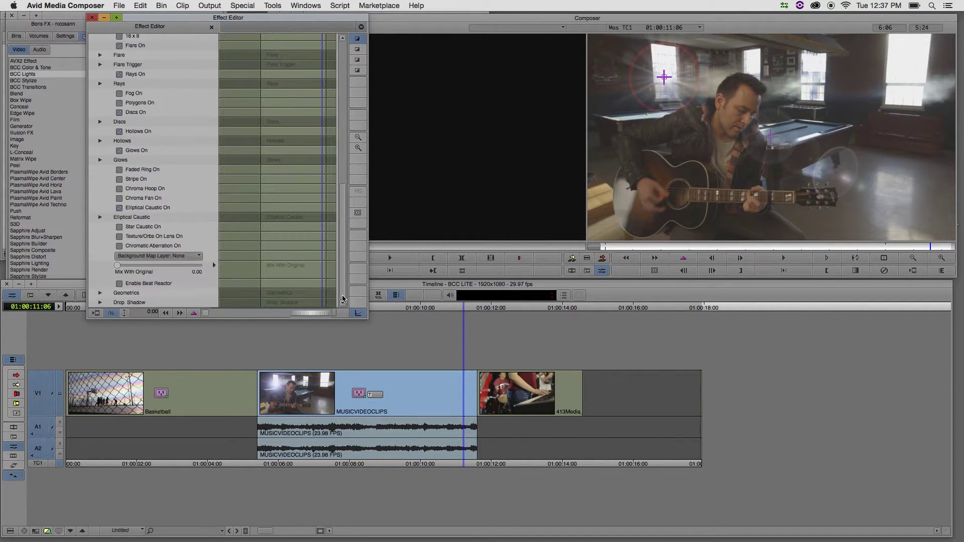
left_click(119, 283)
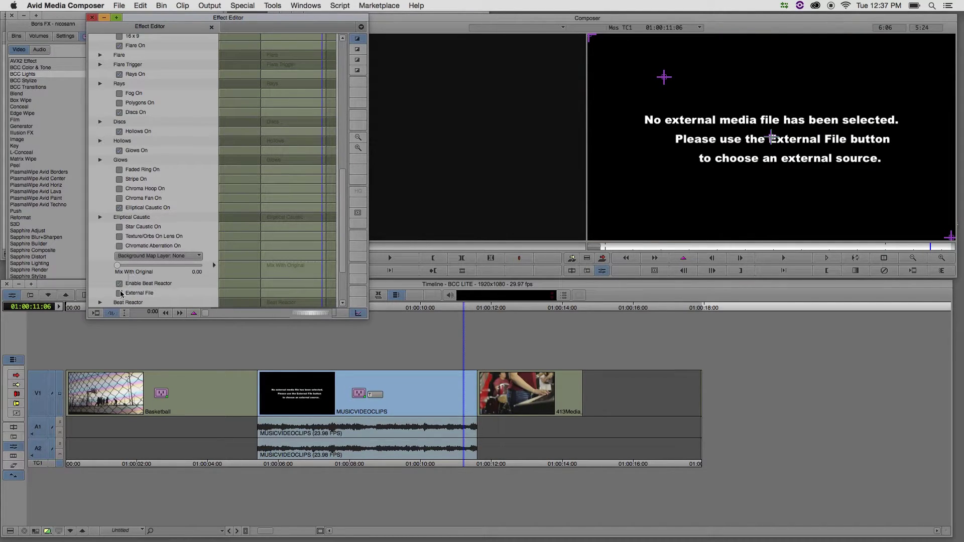
left_click(120, 293)
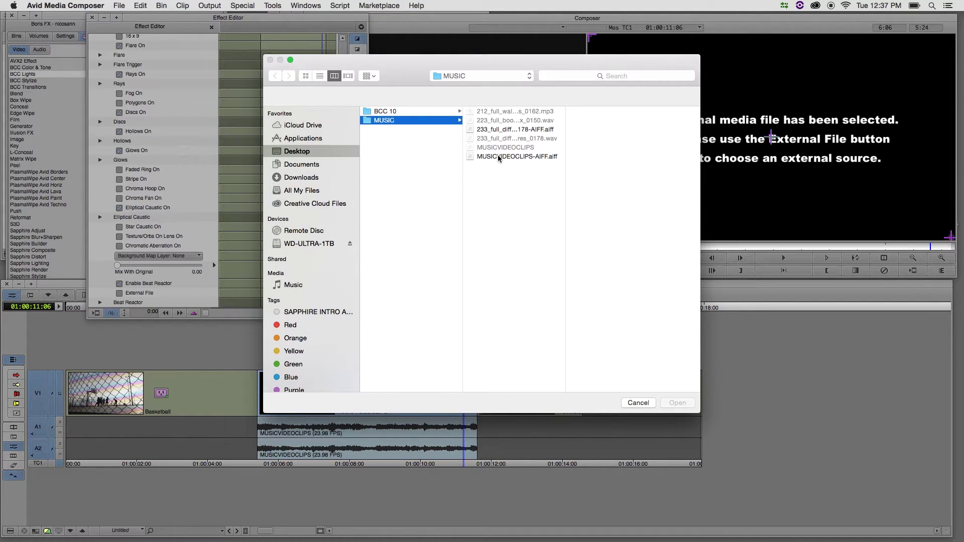
left_click(498, 156)
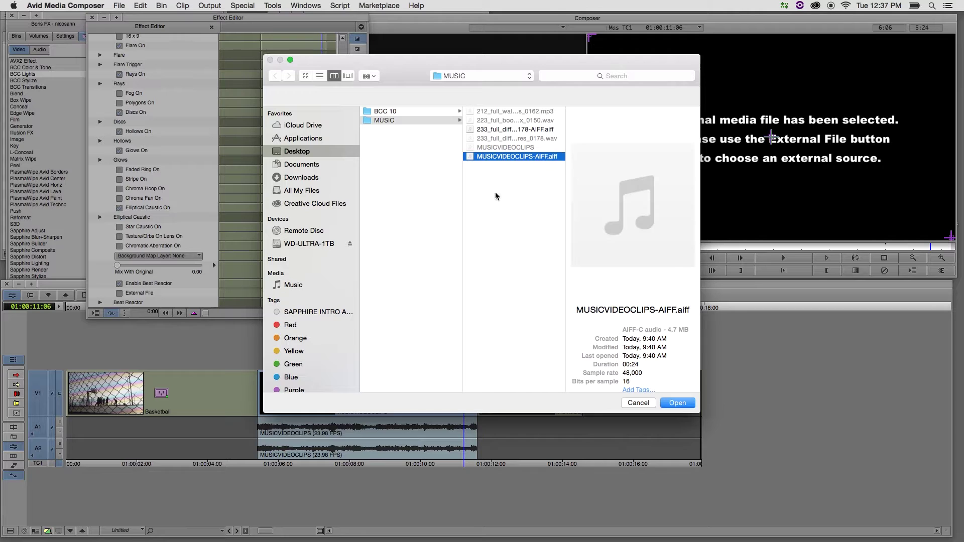
left_click(682, 404)
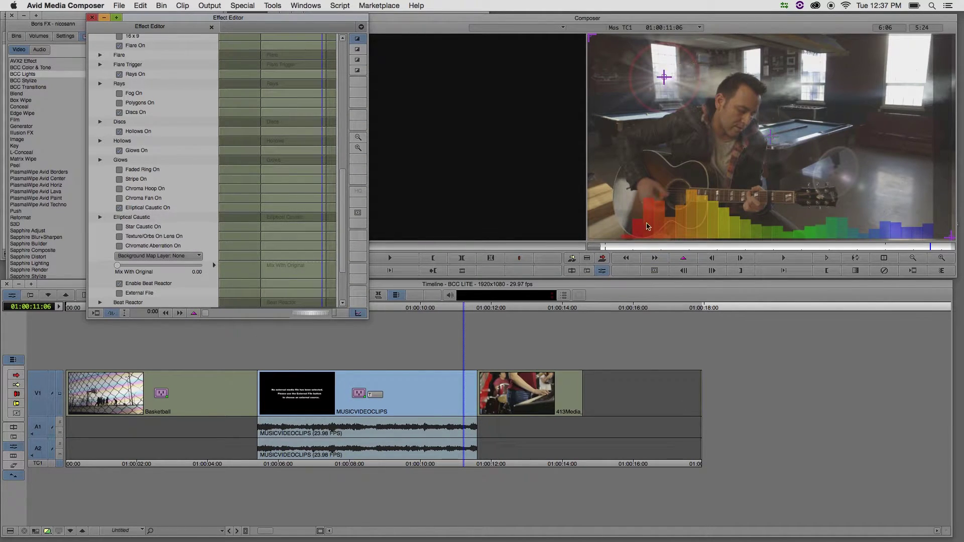
left_click(296, 308)
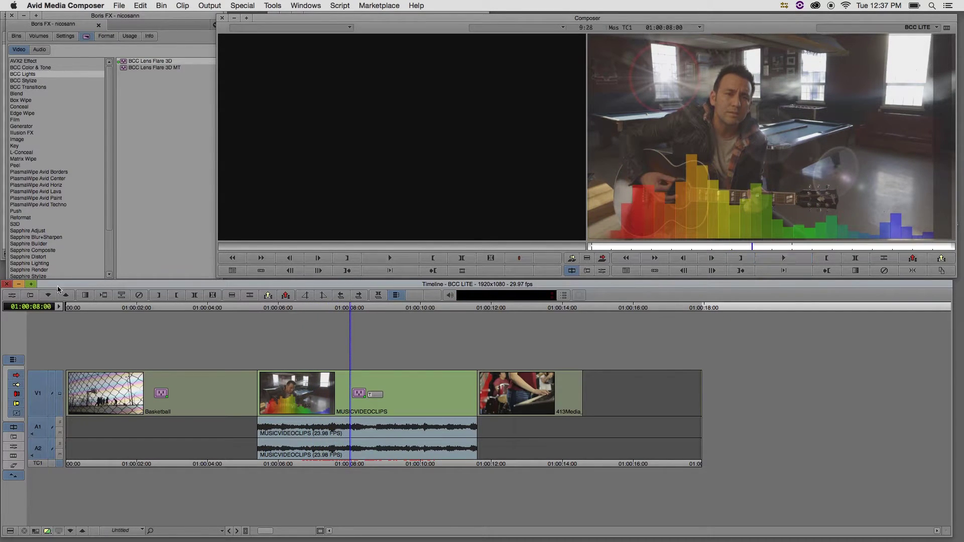
Set Beat Reactor Apply Parameter A to the flare's Global Intensity.
left_click(10, 297)
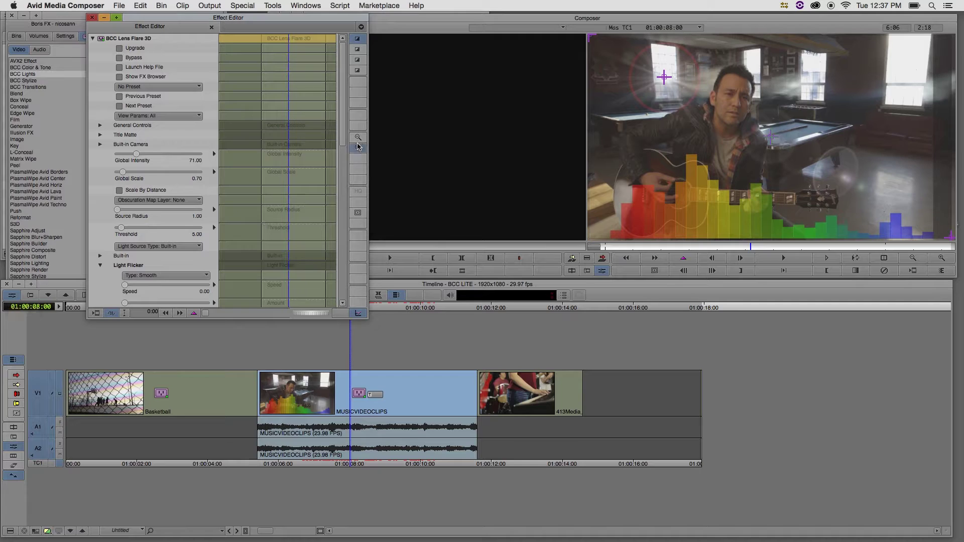
left_click_drag(341, 140, 344, 301)
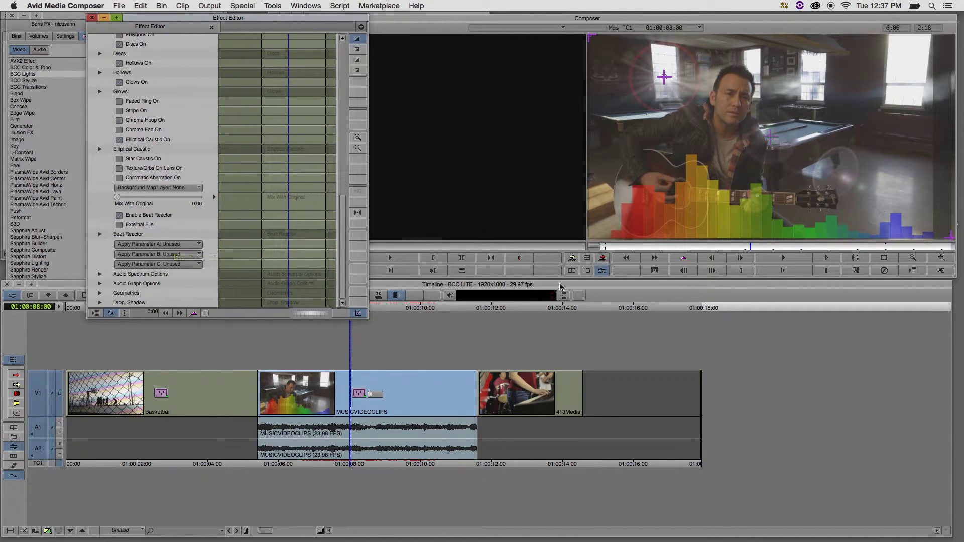
left_click(134, 245)
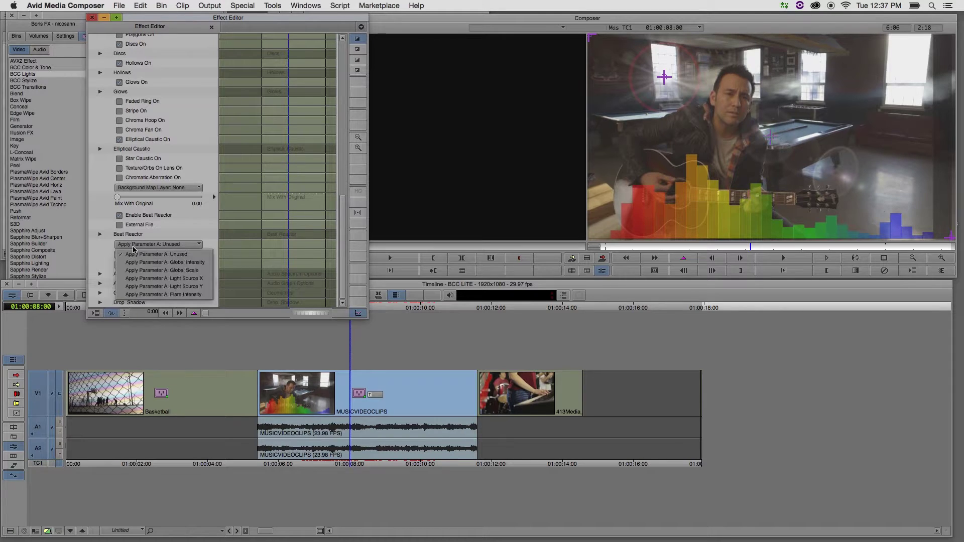
left_click(135, 262)
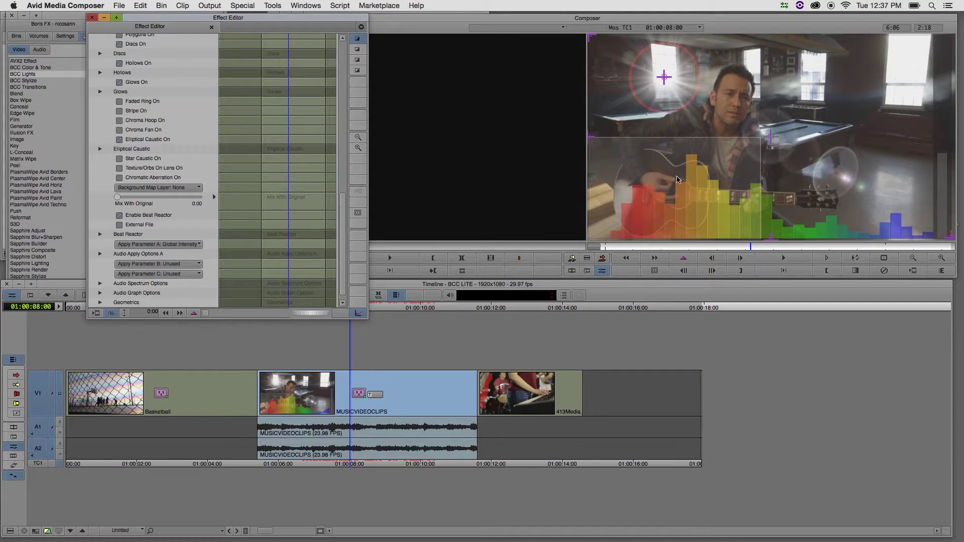
Pull Sampler Corner 1 in toward the guitar and play the reactive flare.
left_click(591, 140)
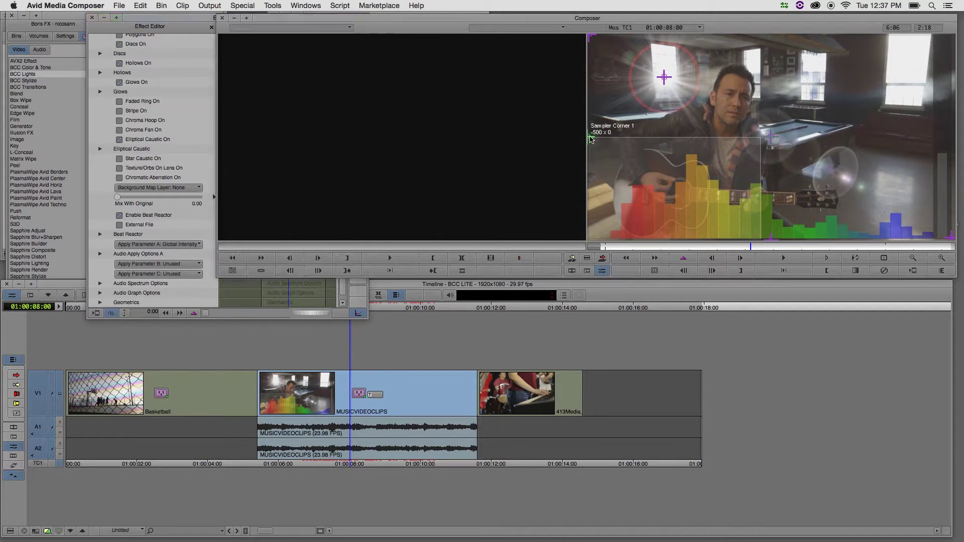
left_click_drag(591, 140, 667, 148)
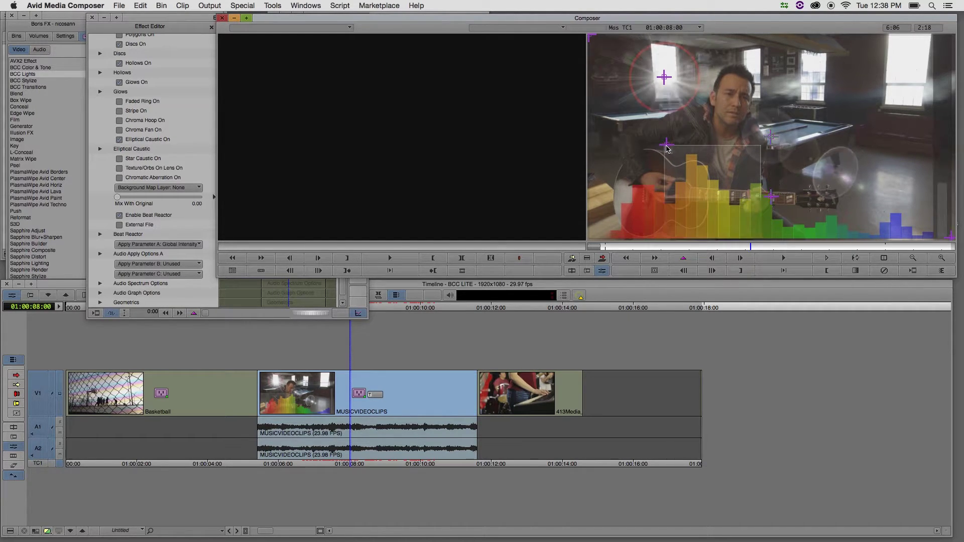
left_click_drag(669, 149, 617, 145)
left_click(370, 308)
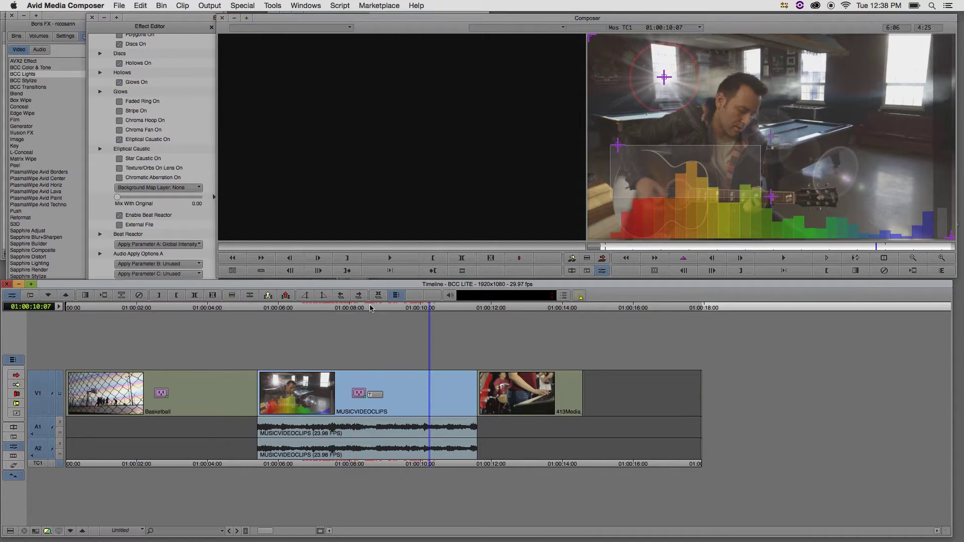
key("space")
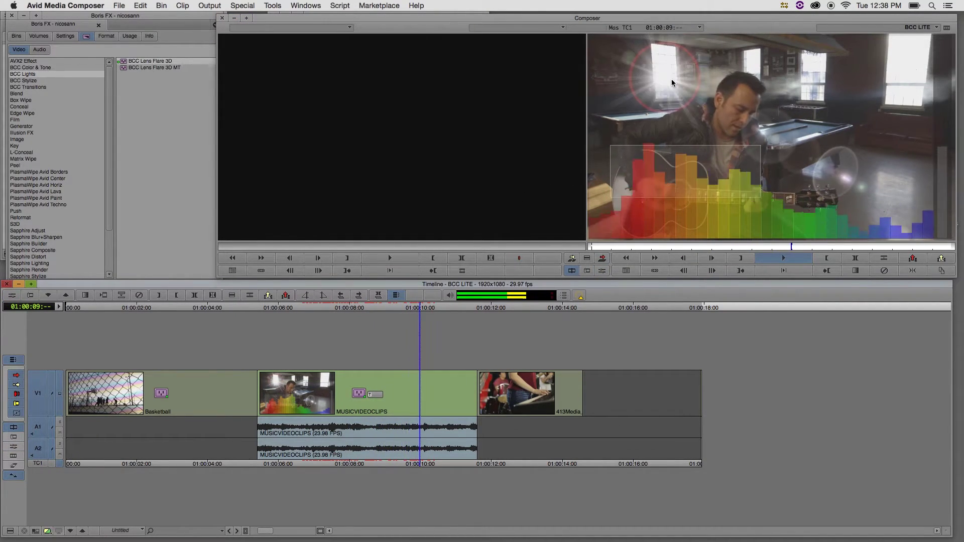
Raise Audio Apply Options A Output Max to 287.50 and preview the stronger flare.
left_click(602, 271)
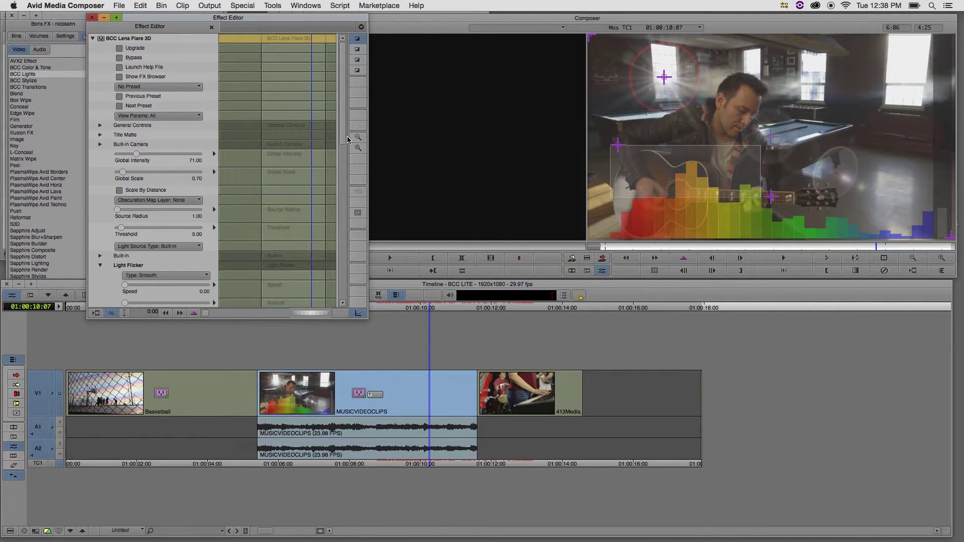
scroll(136, 246, "down", 15)
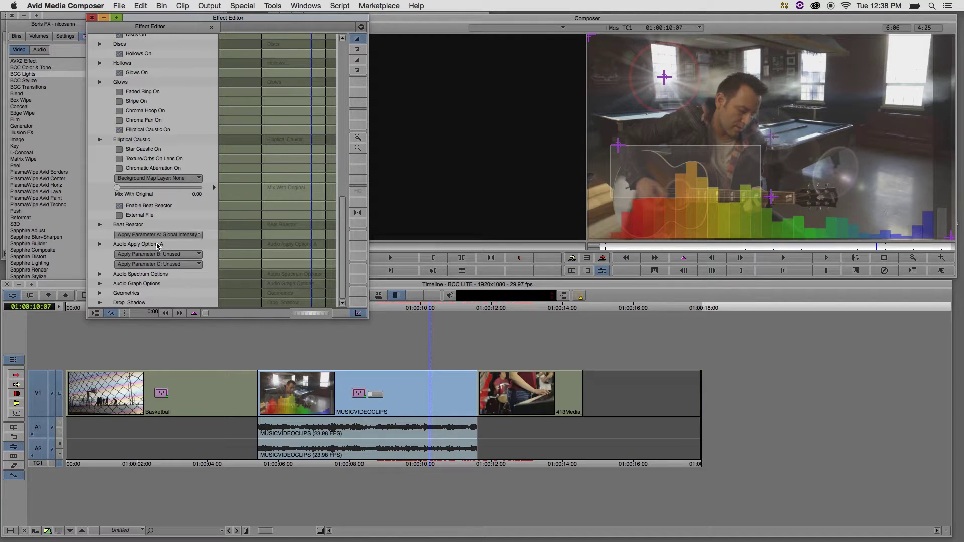
left_click(99, 245)
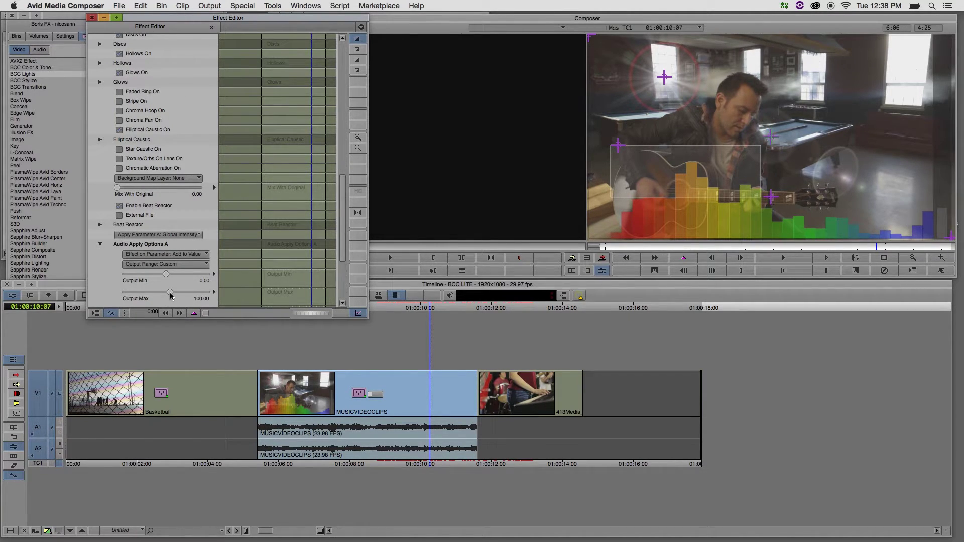
left_click_drag(170, 296, 179, 295)
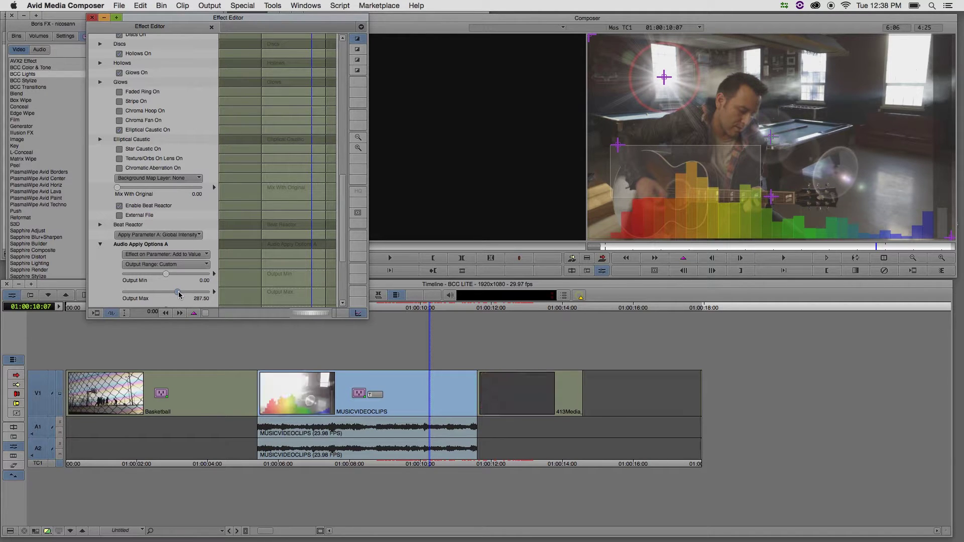
key("space")
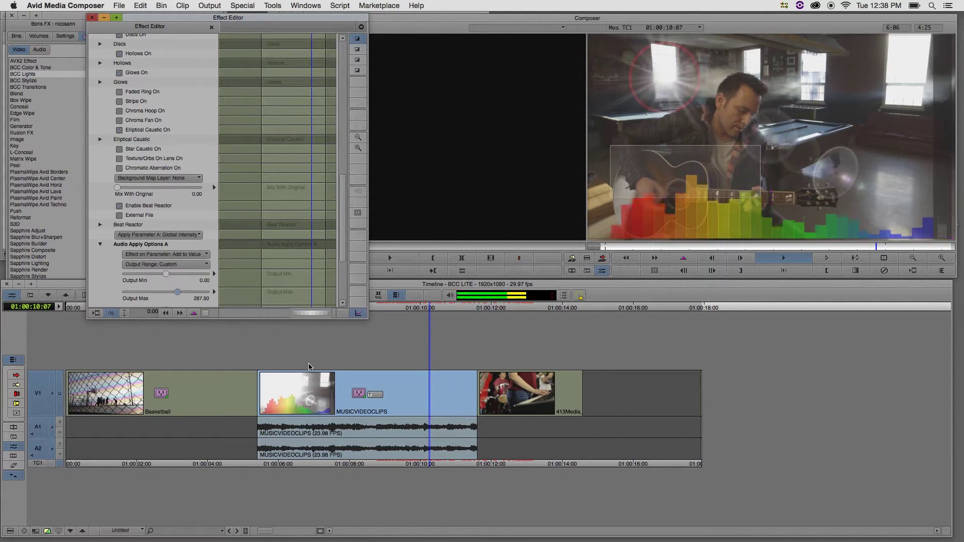
key("space")
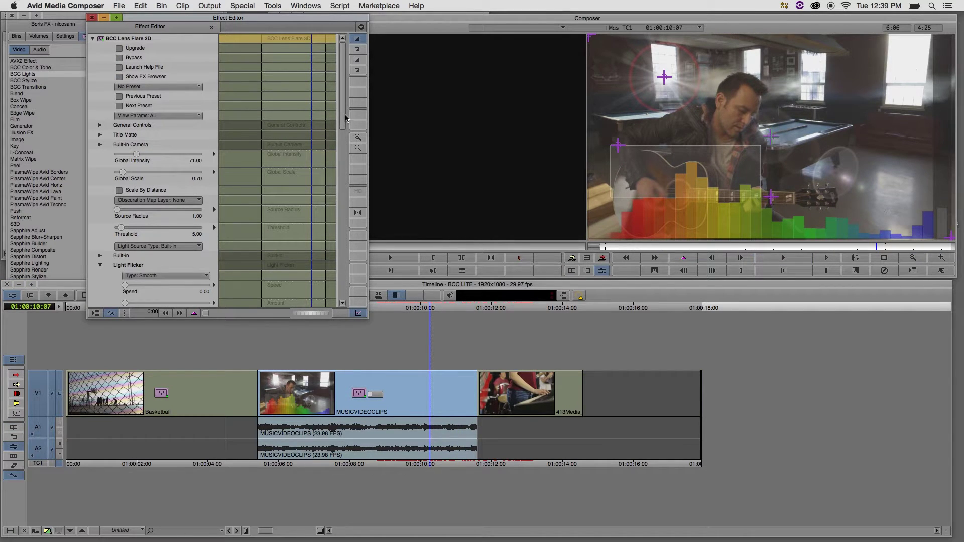
Set Beat Reactor's Show Graph to No and return to the timeline.
left_click_drag(344, 118, 338, 229)
left_click(100, 299)
scroll(163, 200, "down", 5)
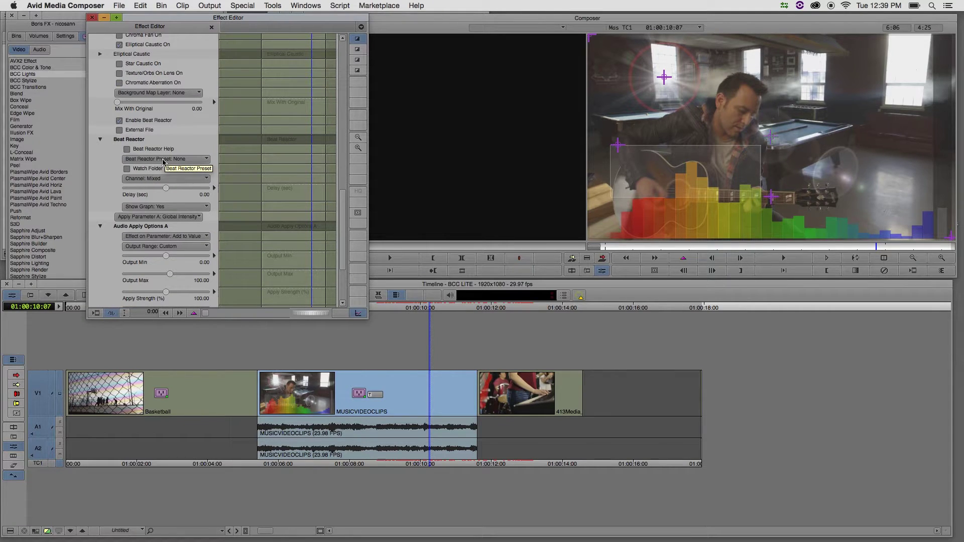
left_click(164, 206)
left_click(161, 228)
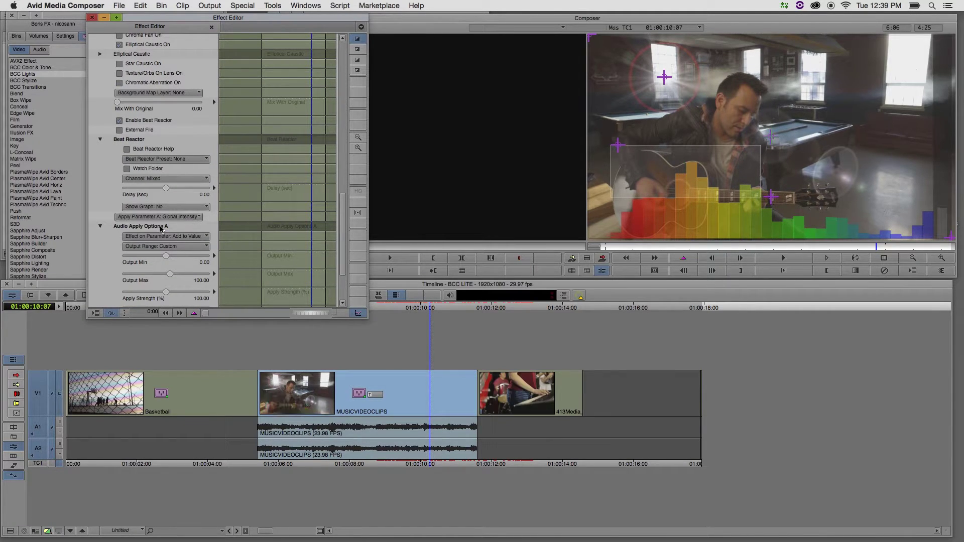
left_click(521, 308)
Drag BCC Colorize from the BCC Color & Tone category onto the 413Media keyboard clip.
left_click(521, 309)
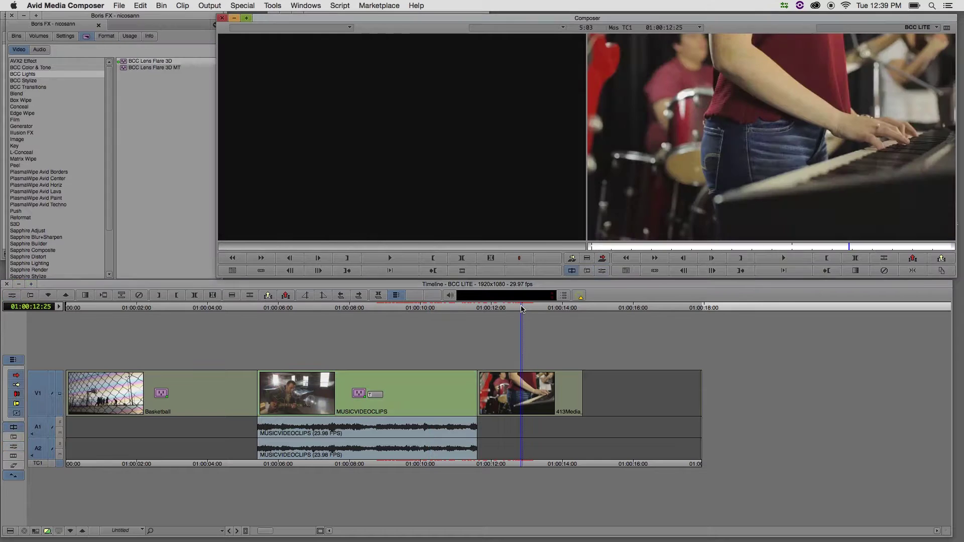
left_click(30, 68)
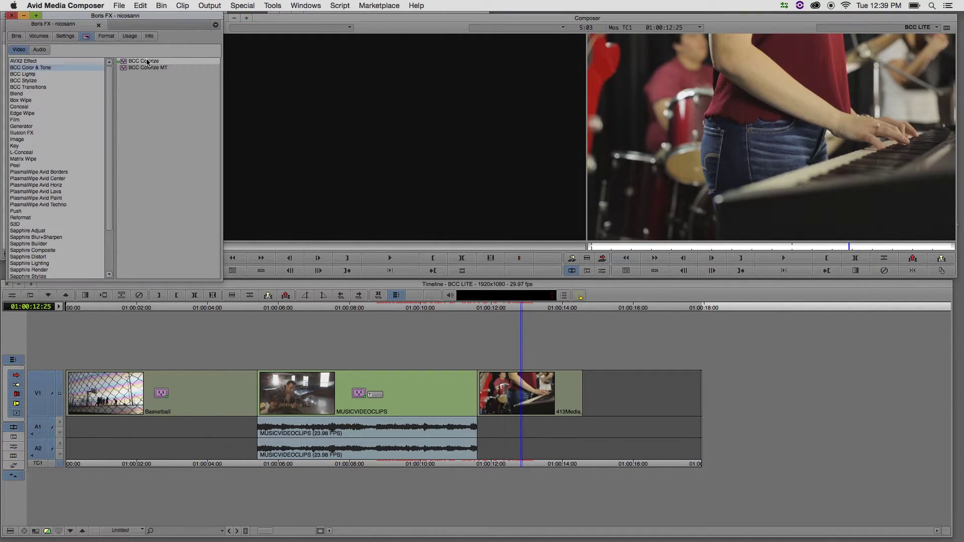
left_click_drag(124, 65, 540, 397)
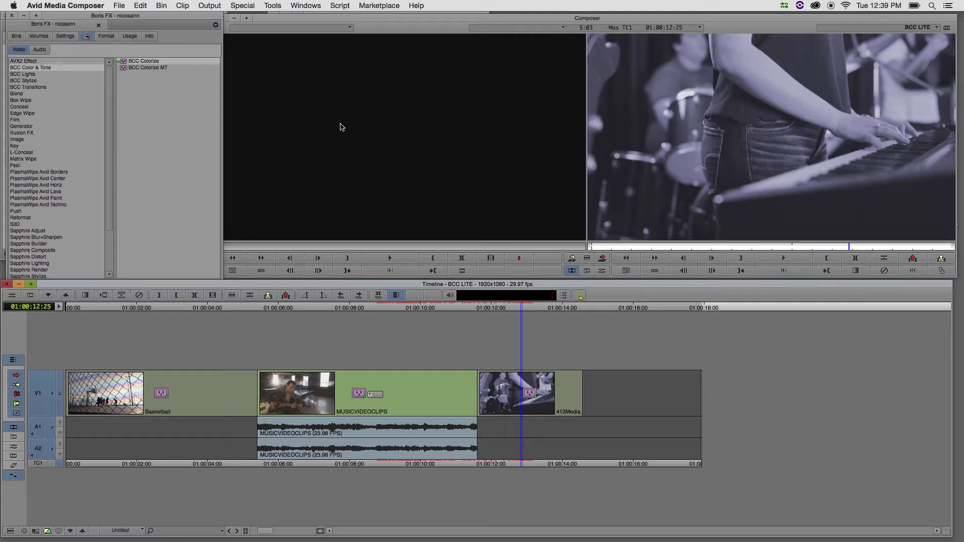
Pick the IceBlueGray.bsp preset in the BCC FX Browser and apply it to Colorize.
left_click(12, 295)
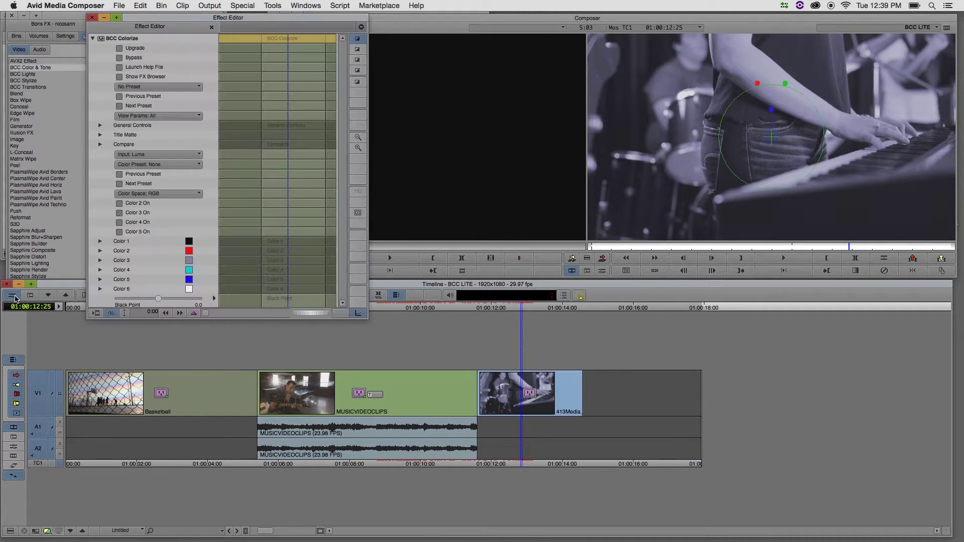
left_click(119, 77)
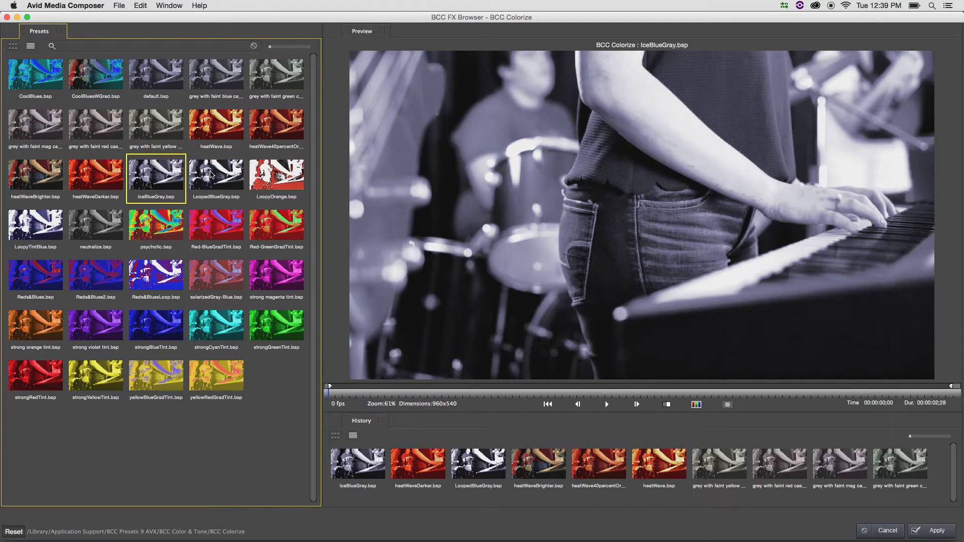
left_click(207, 175)
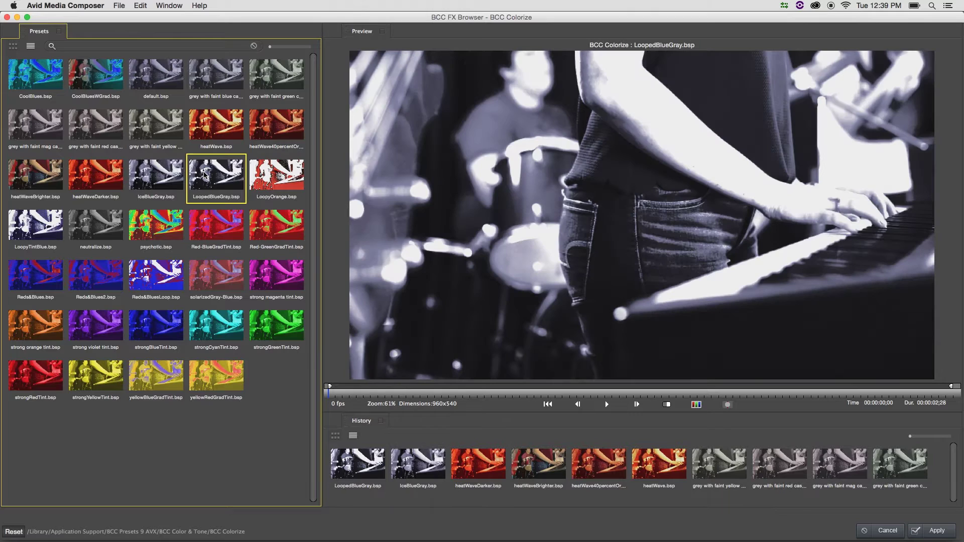
left_click(154, 178)
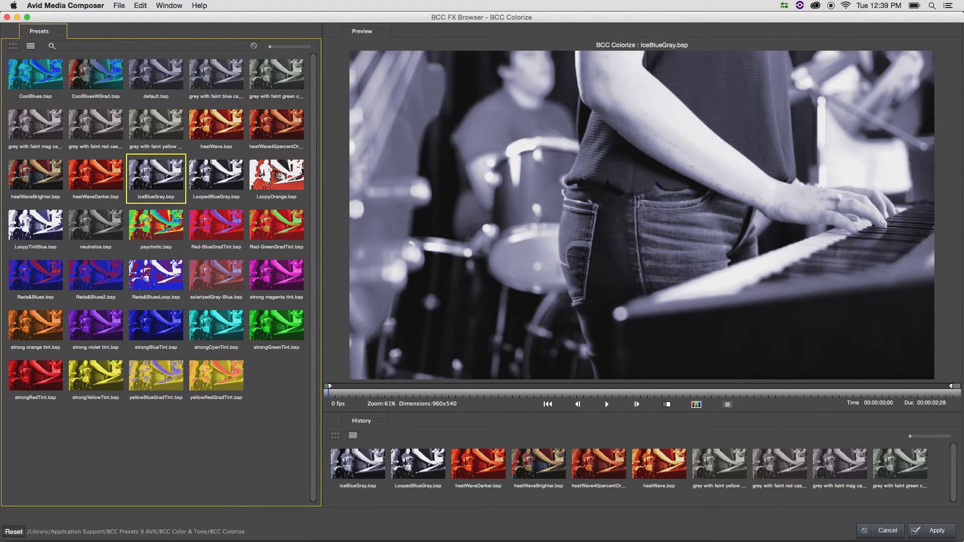
left_click(933, 531)
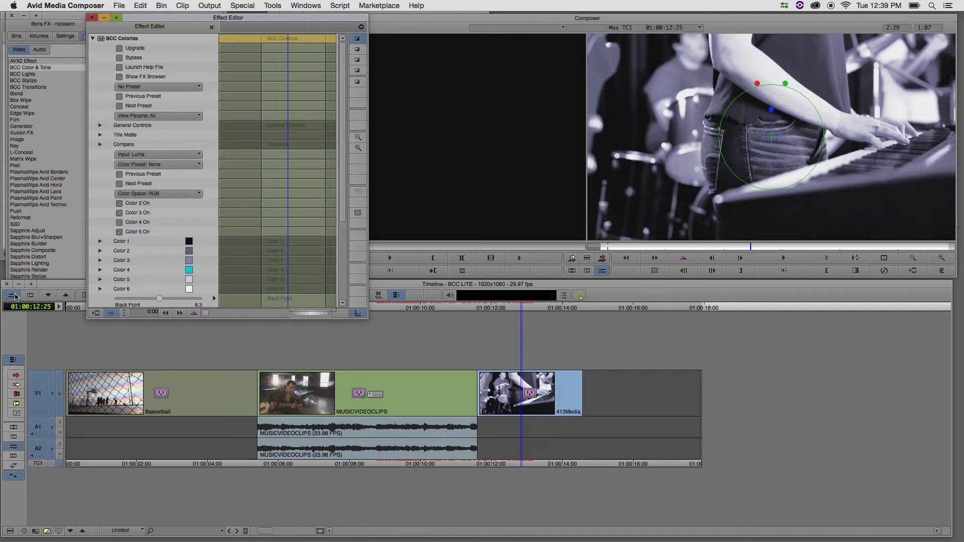
Turn PixelChooser on and set the region shape to Outside Oval.
left_click_drag(339, 154, 340, 262)
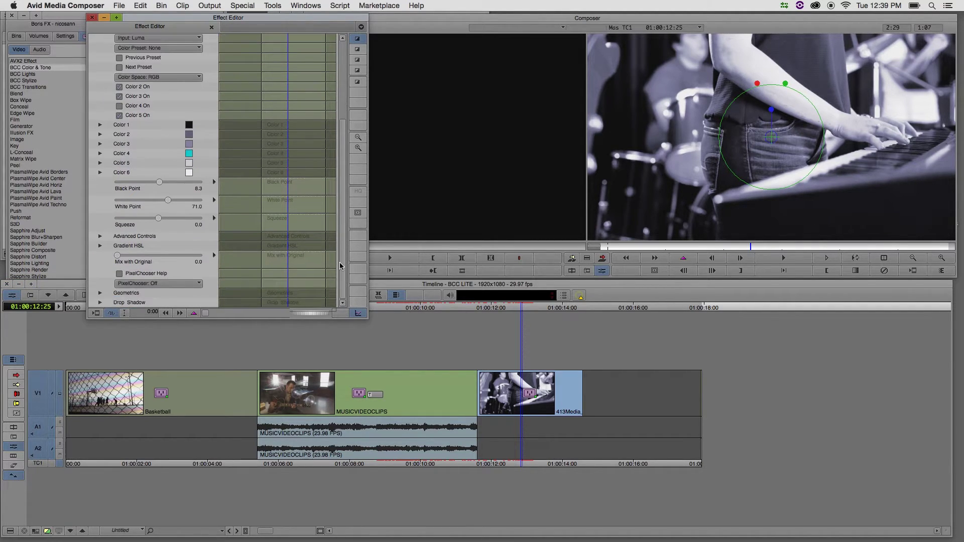
left_click(153, 285)
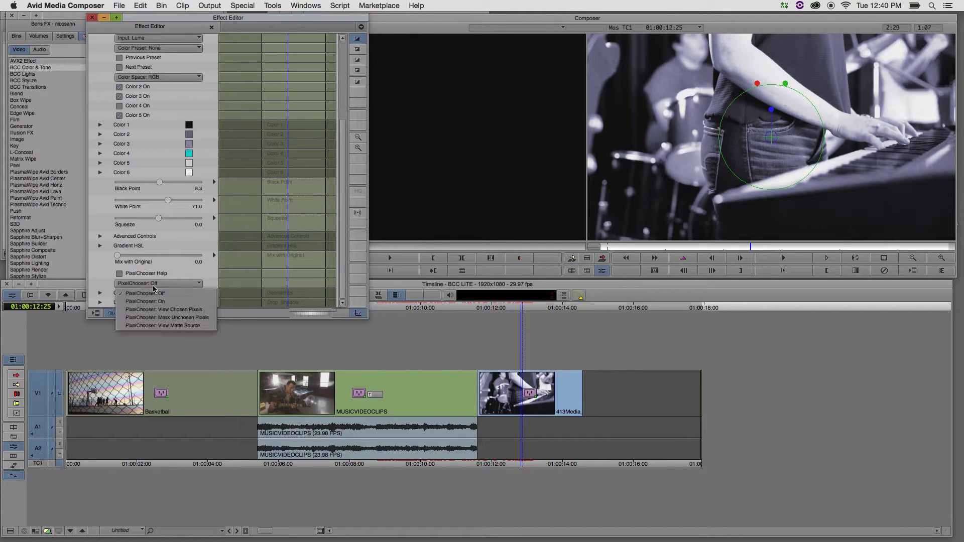
left_click(153, 302)
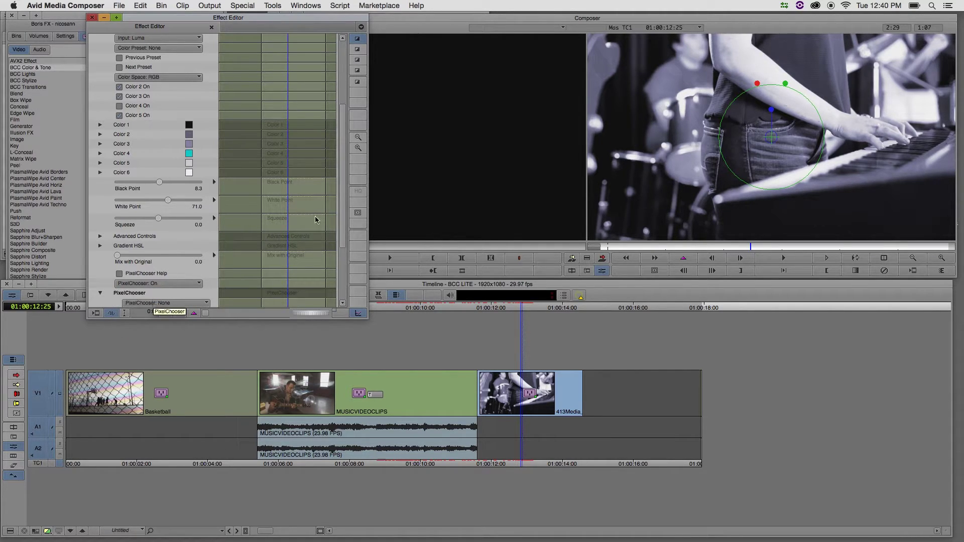
left_click_drag(343, 220, 338, 251)
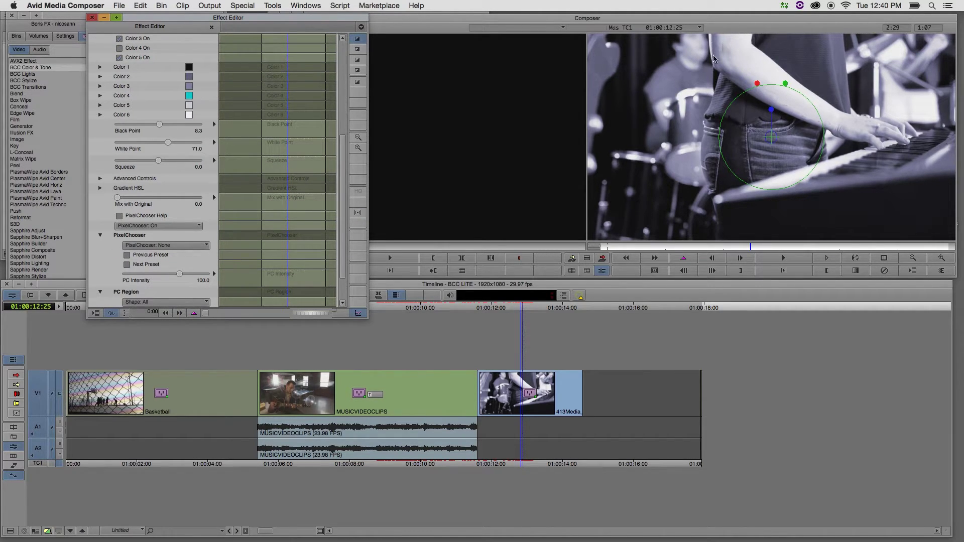
scroll(339, 210, "down", 3)
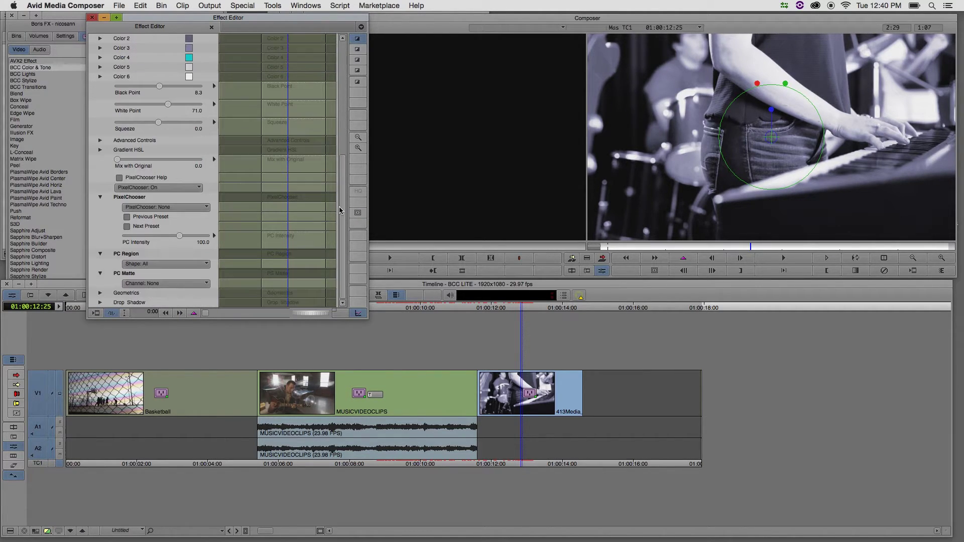
left_click(143, 265)
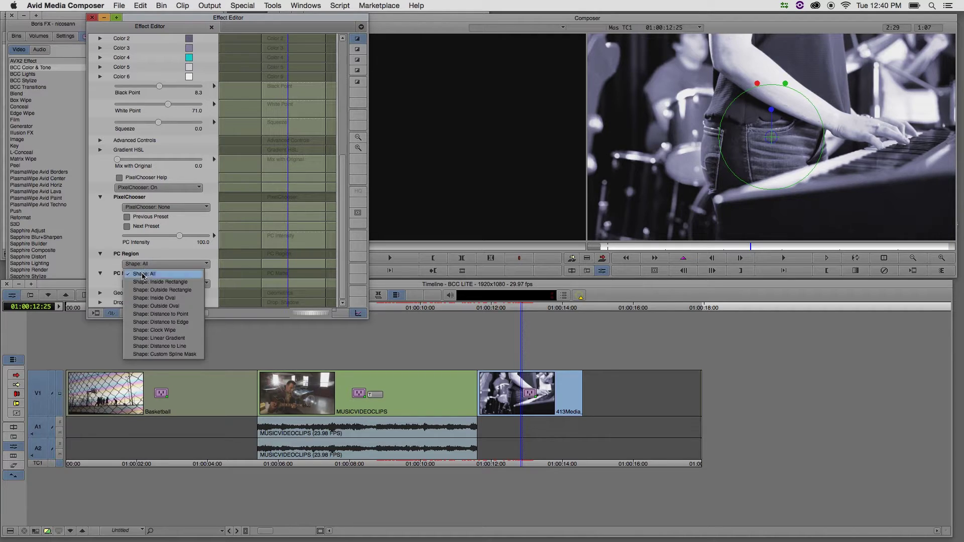
left_click(153, 305)
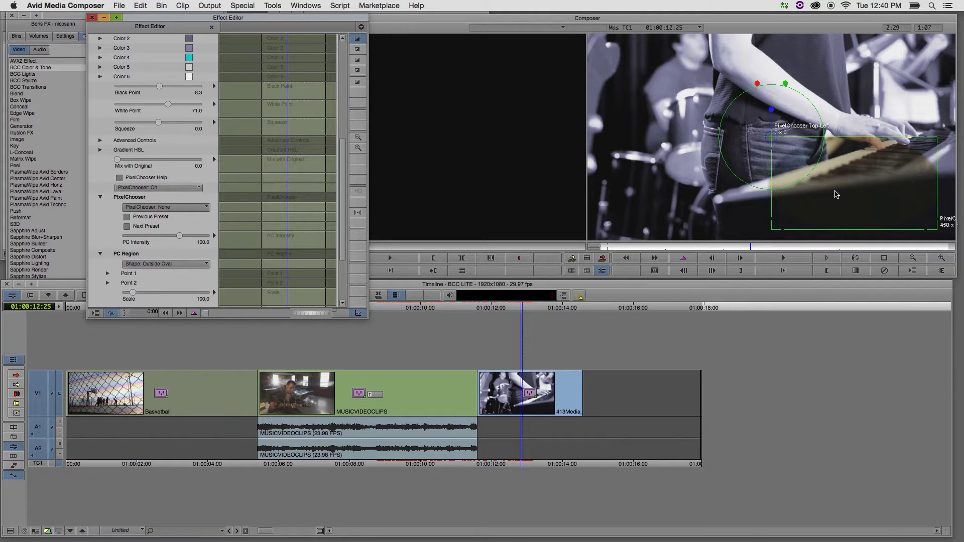
Reposition and stretch the oval region in the frame, then set Region Blend to 61.2.
left_click_drag(835, 196, 749, 149)
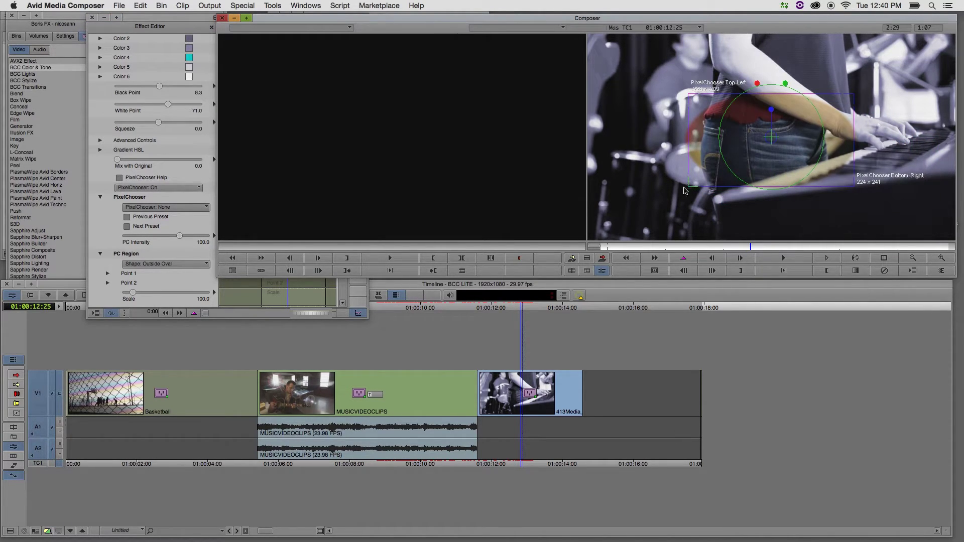
left_click_drag(681, 192, 585, 238)
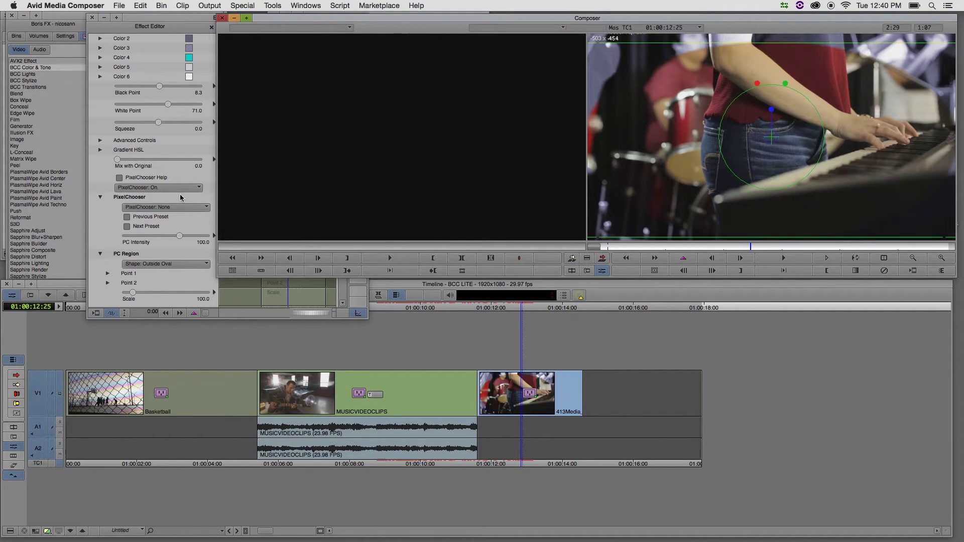
left_click(107, 224)
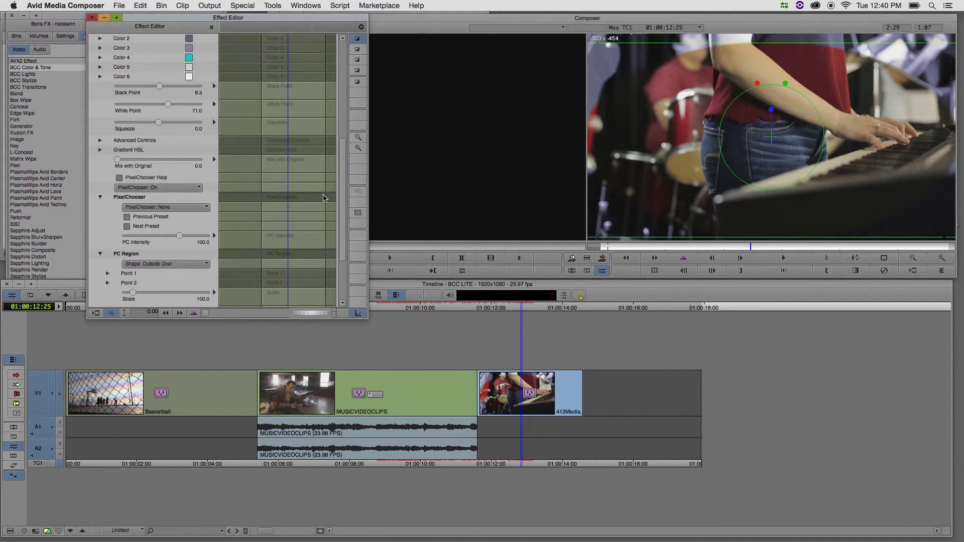
scroll(135, 247, "down", 3)
left_click_drag(135, 246, 151, 244)
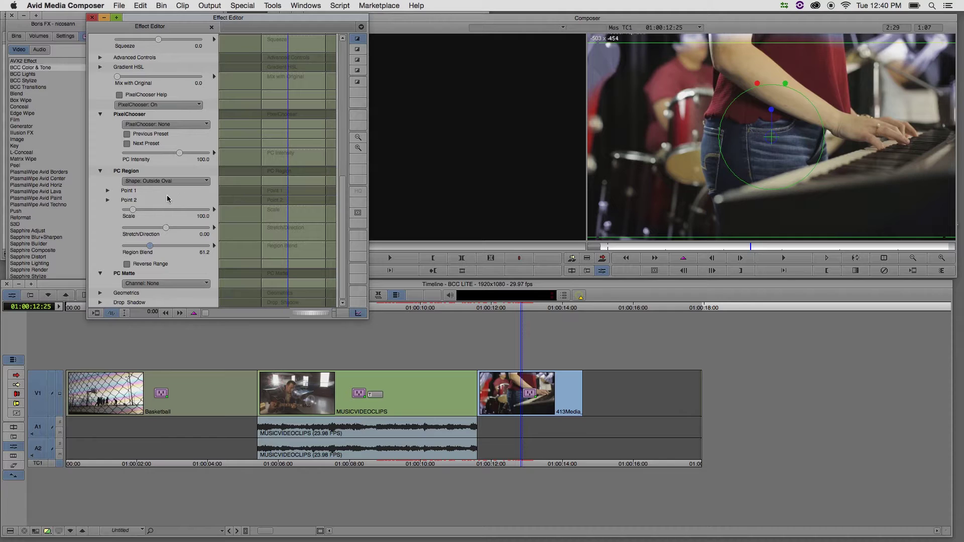
Set Region Shape to All and Matte Channel to Red, lowering the black threshold and blurring the matte.
left_click(157, 182)
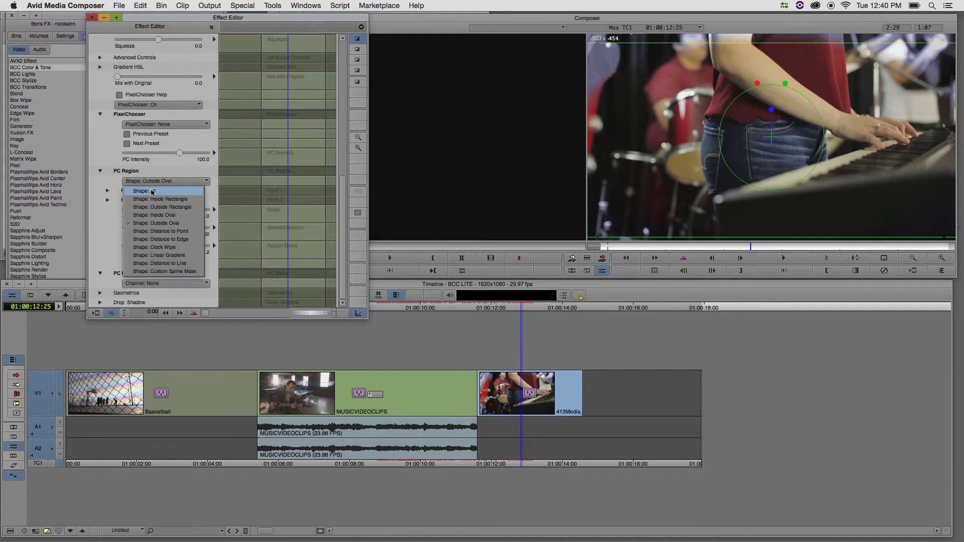
left_click(150, 190)
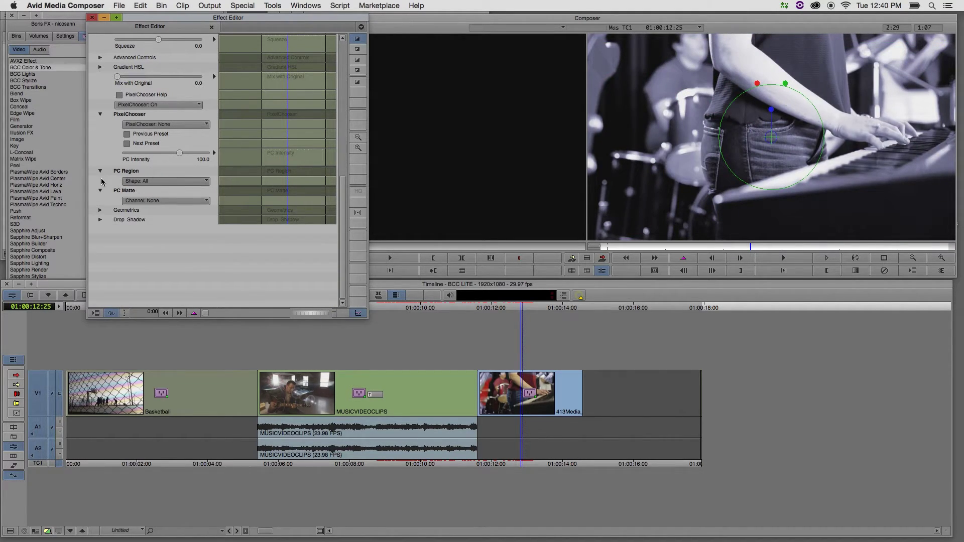
left_click(159, 201)
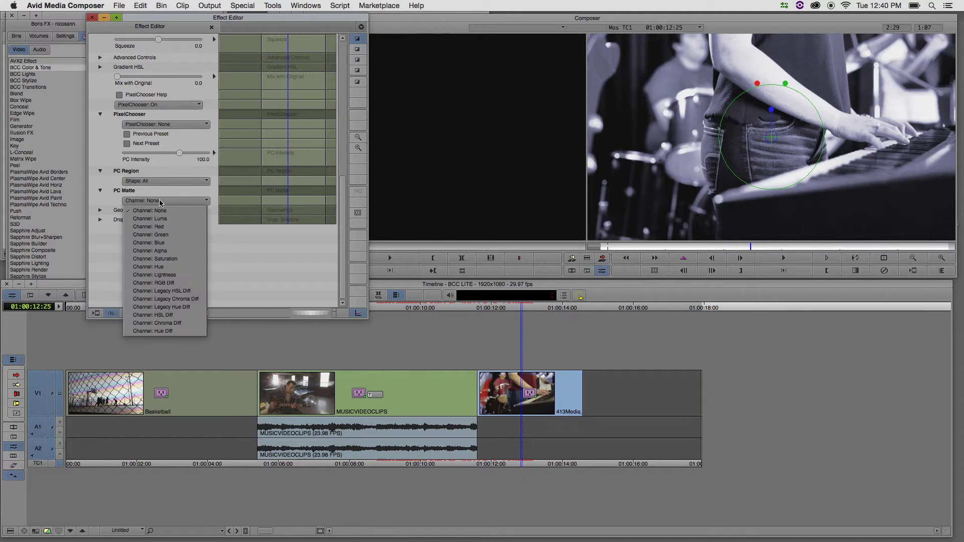
left_click(164, 227)
left_click(162, 230)
left_click_drag(157, 232, 152, 233)
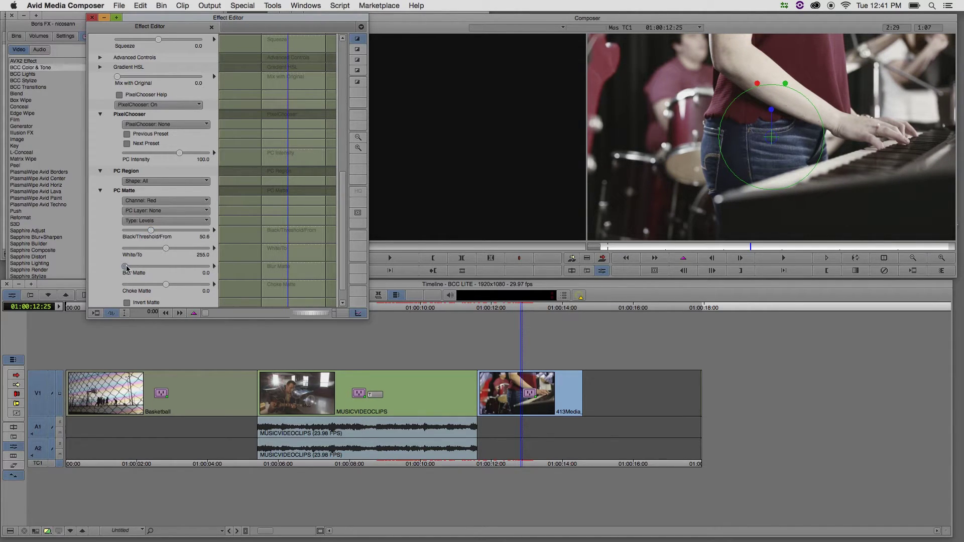
left_click_drag(125, 266, 162, 285)
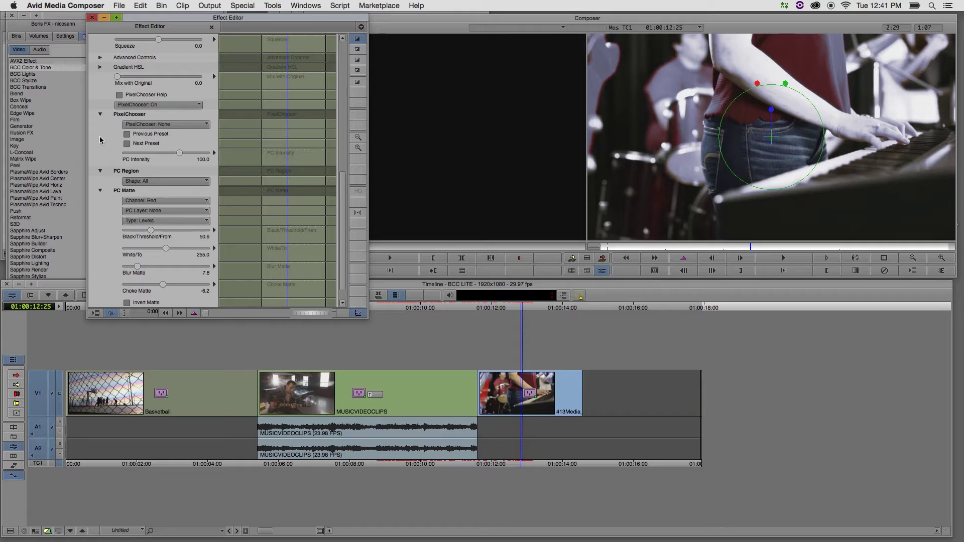
Bring up the BCC 10 handwriting sequence with the Effect Palette's BCC categories.
left_click_drag(345, 207, 337, 83)
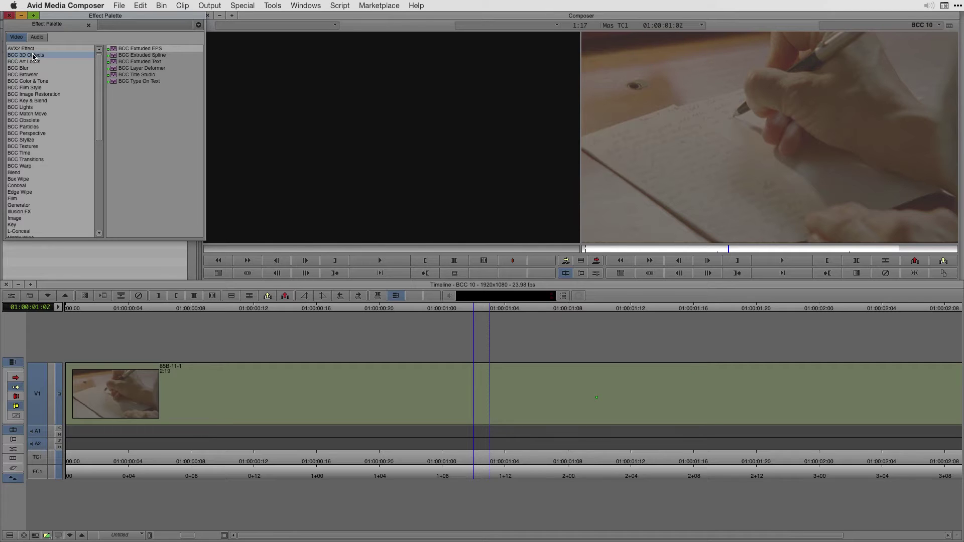
Apply BCC Remover from Image Restoration to the handwriting clip on V1.
key("Down")
key("Down")
key("Down")
key("Down")
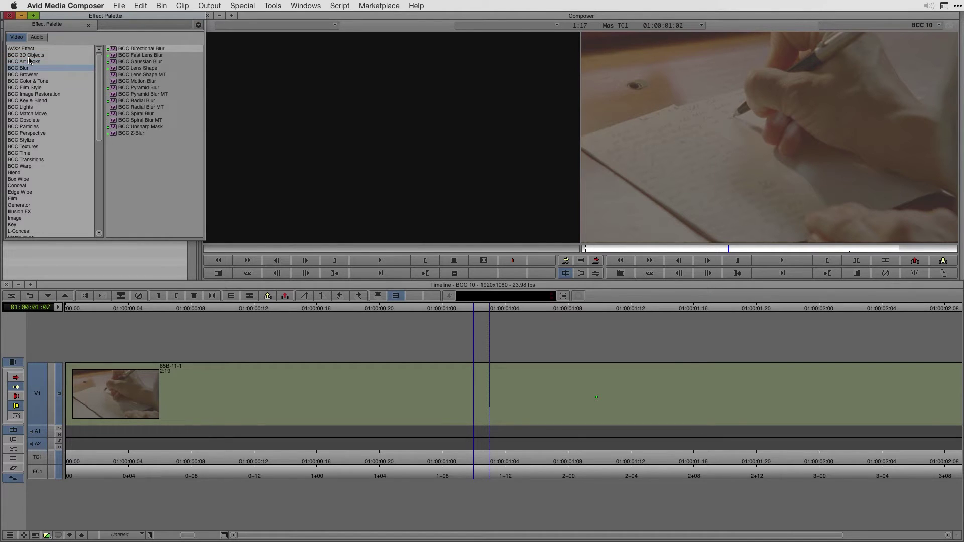
key("Down")
key("Down")
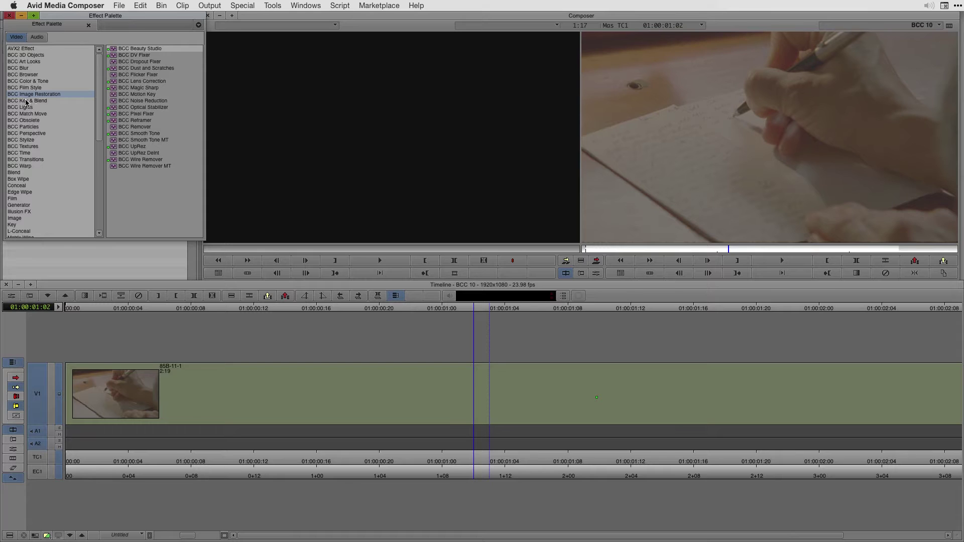
left_click(115, 128)
left_click_drag(115, 128, 251, 376)
Place Remover's destination on the desk mark, set the clone source beside it, and choose Clone Shape.
left_click(10, 296)
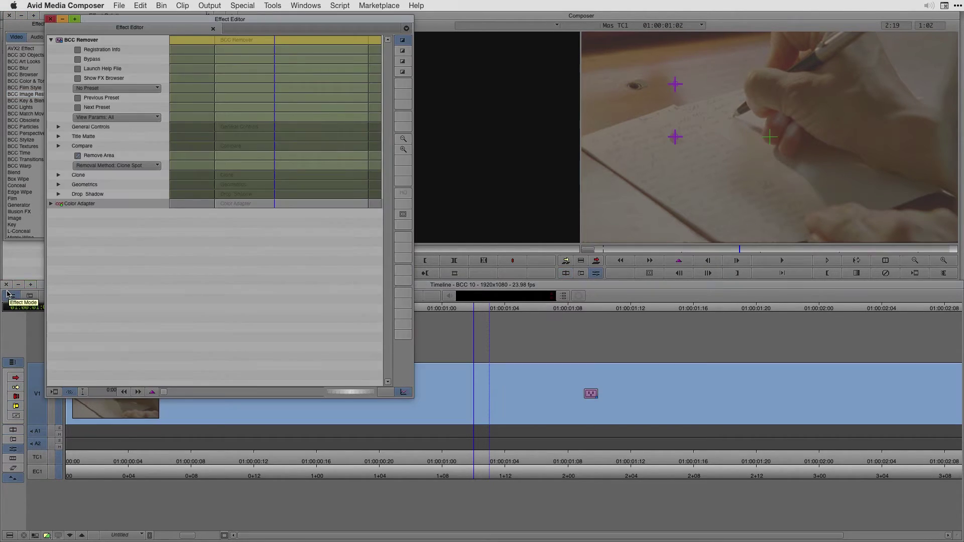
left_click(675, 137)
left_click_drag(674, 138, 615, 108)
left_click(130, 168)
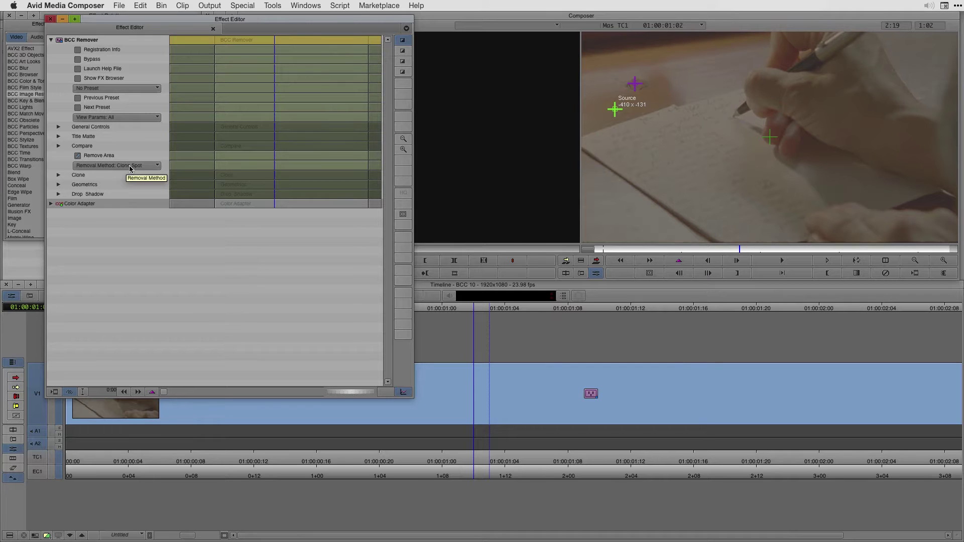
left_click(129, 166)
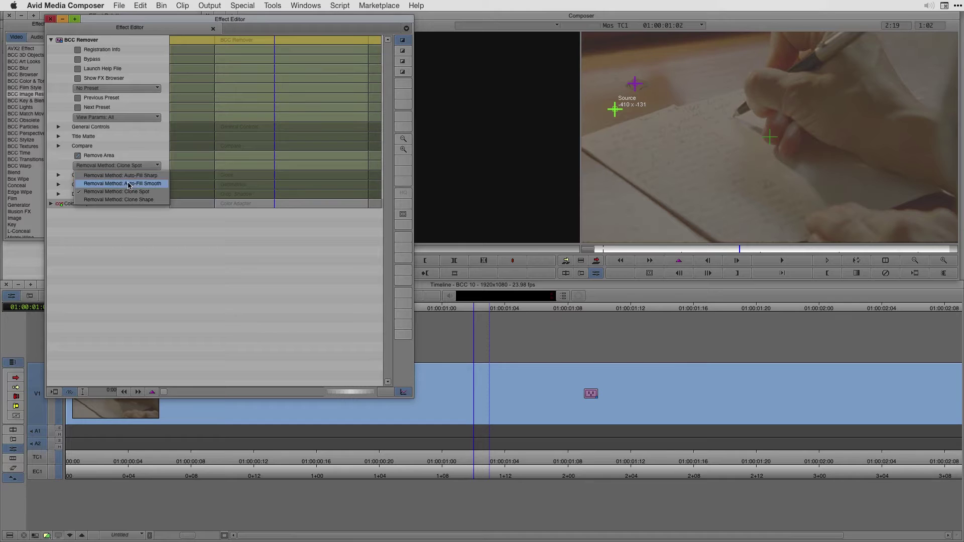
left_click(120, 200)
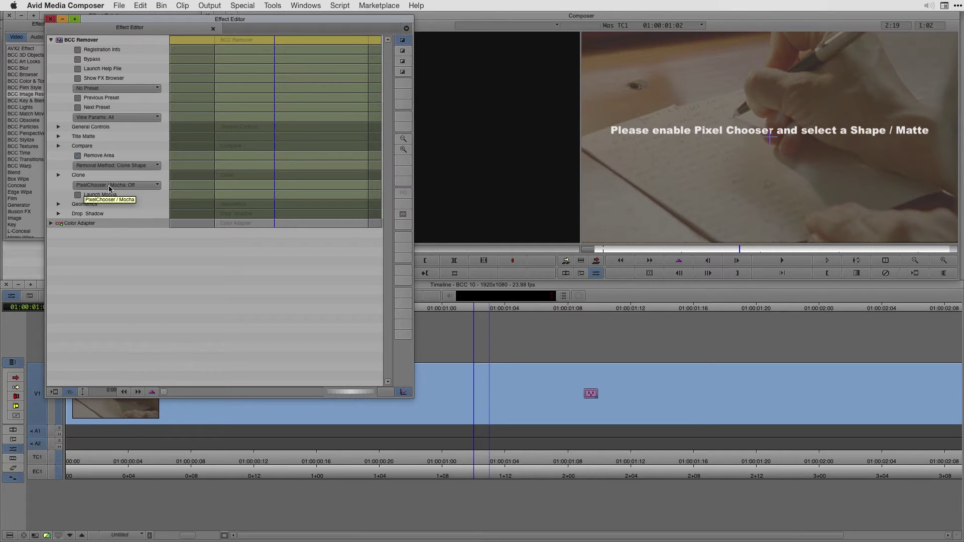
Turn on PixelChooser/Mocha, launch mocha, and draw an X-spline around the dark desk mark.
left_click(109, 188)
left_click(104, 207)
left_click(563, 193)
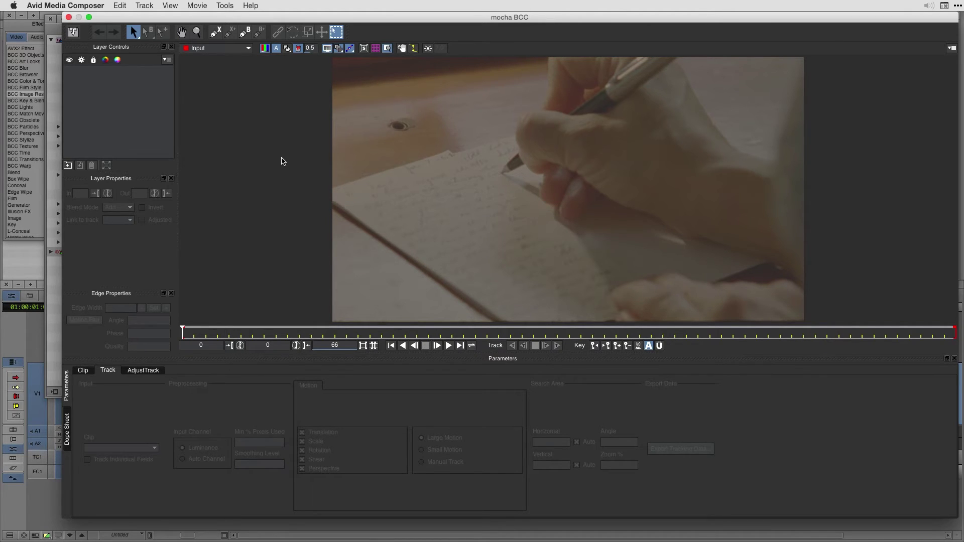
left_click(215, 34)
left_click(366, 121)
left_click(383, 111)
left_click(419, 90)
left_click(403, 99)
left_click(419, 111)
left_click(426, 128)
left_click(402, 147)
left_click(386, 140)
left_click(376, 121)
left_click(382, 112)
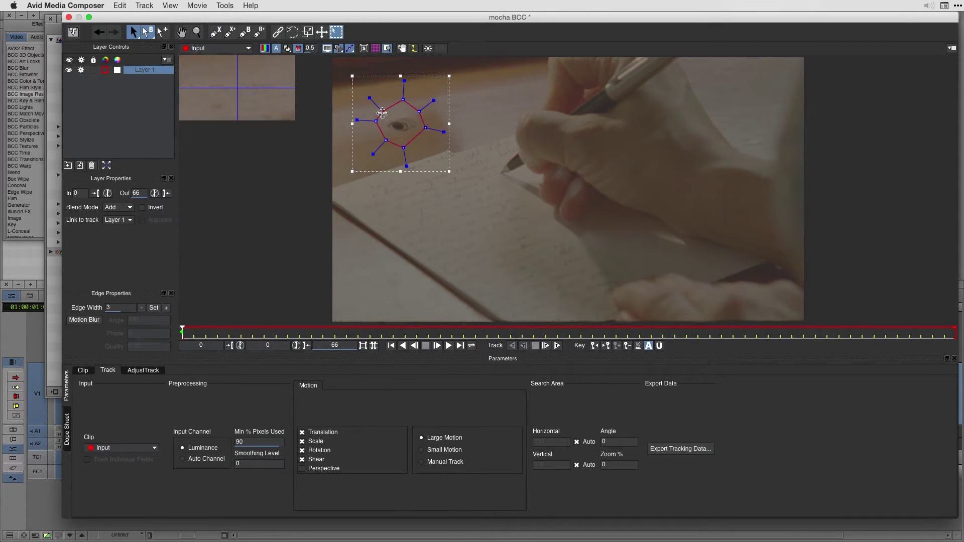
Shrink the shape tighter around the mark, track it forward to frame 66, and close mocha.
left_click_drag(370, 95, 378, 103)
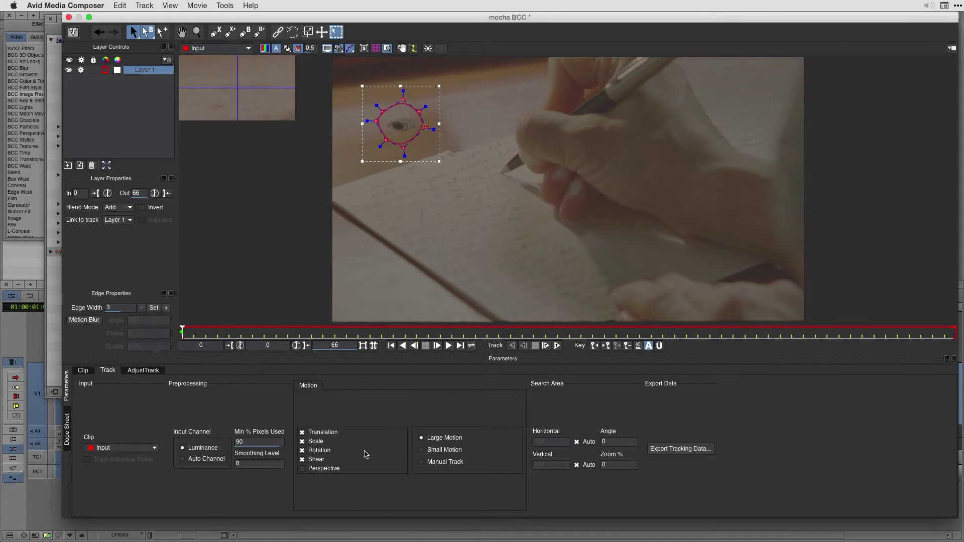
left_click(557, 347)
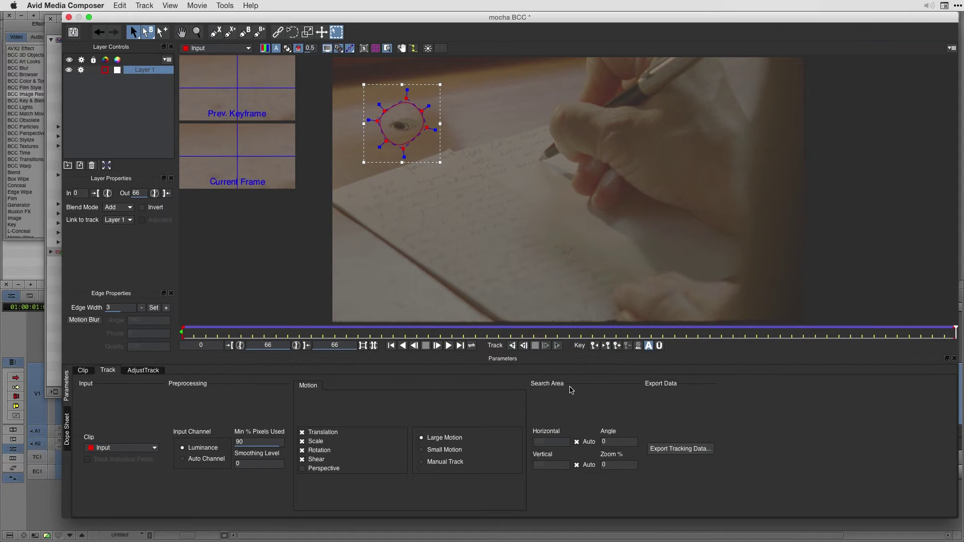
left_click(70, 18)
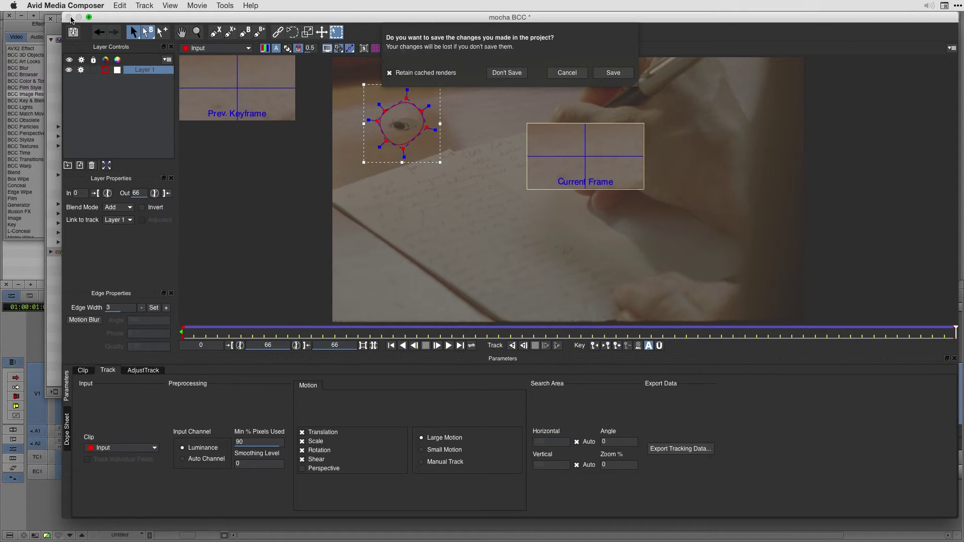
Save the mocha track, shift the Remover's clone source crosshair, and scrub the clip from the start.
left_click(619, 78)
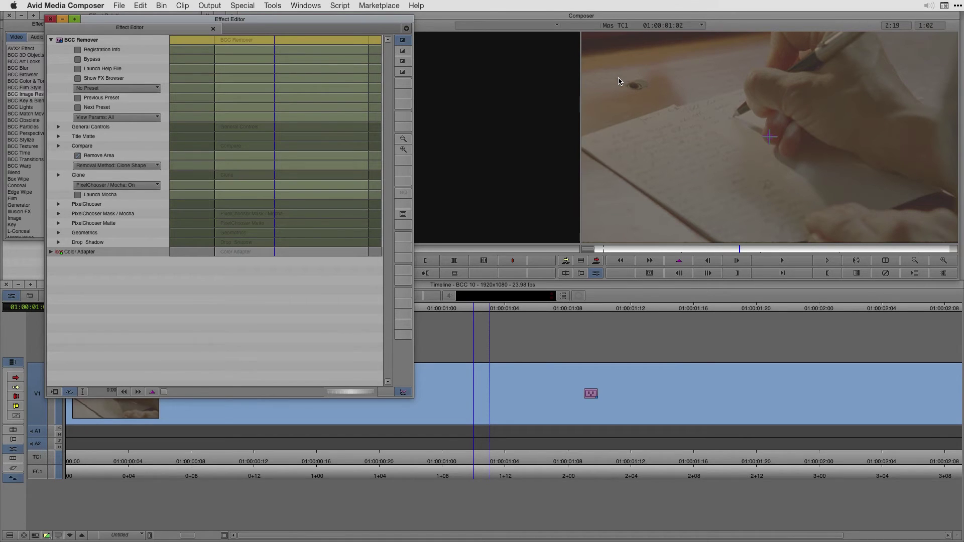
left_click(491, 384)
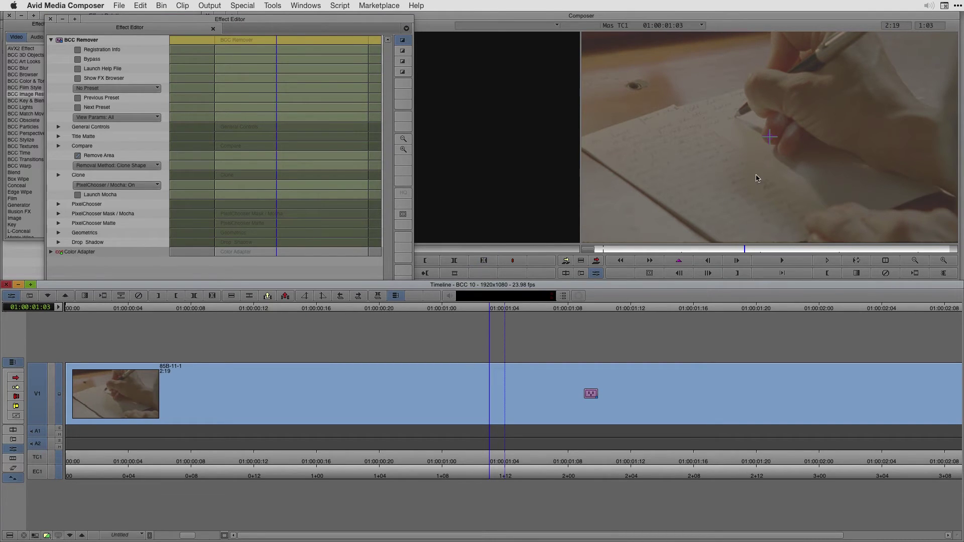
left_click_drag(771, 144, 744, 151)
left_click_drag(374, 308, 81, 309)
left_click_drag(151, 321, 557, 437)
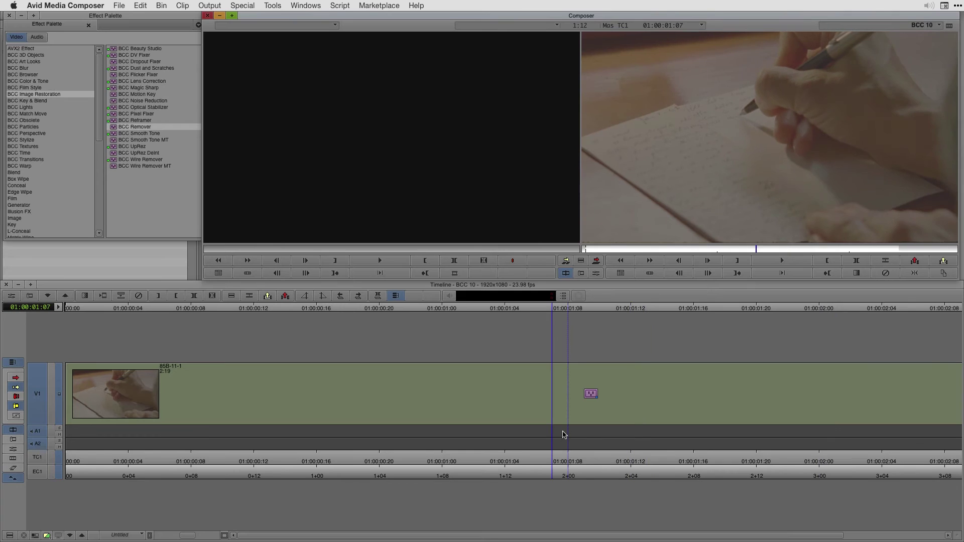
Set BCC Remover's Mask/Mocha Feather to 45 and play back the cleaned clip.
left_click(11, 296)
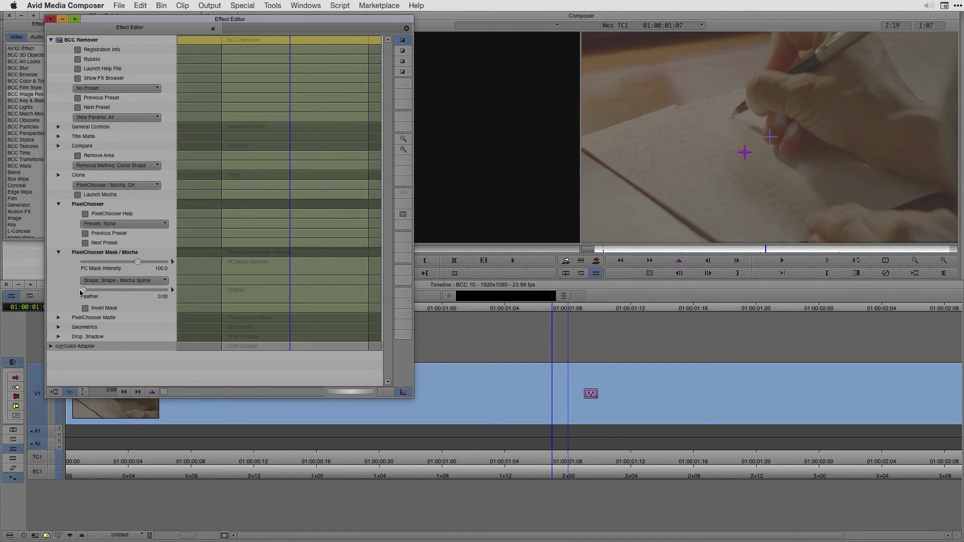
mouse_move(82, 291)
left_mouse_down()
mouse_move(103, 294)
mouse_move(86, 294)
left_mouse_up()
key("space")
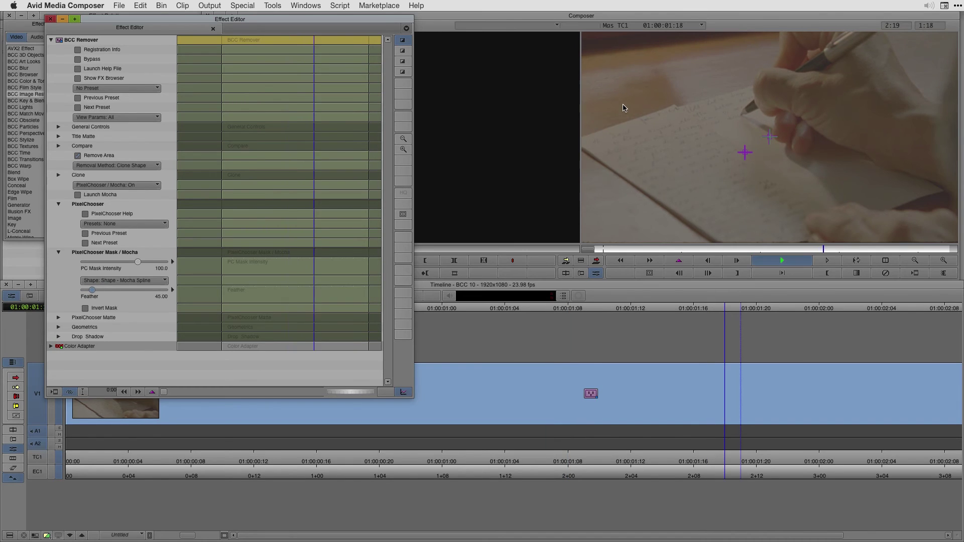
key("space")
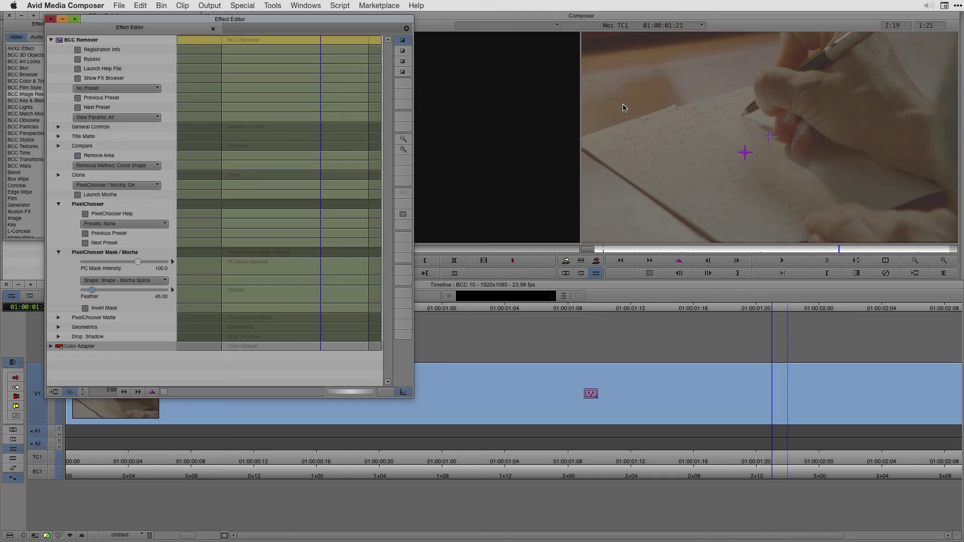